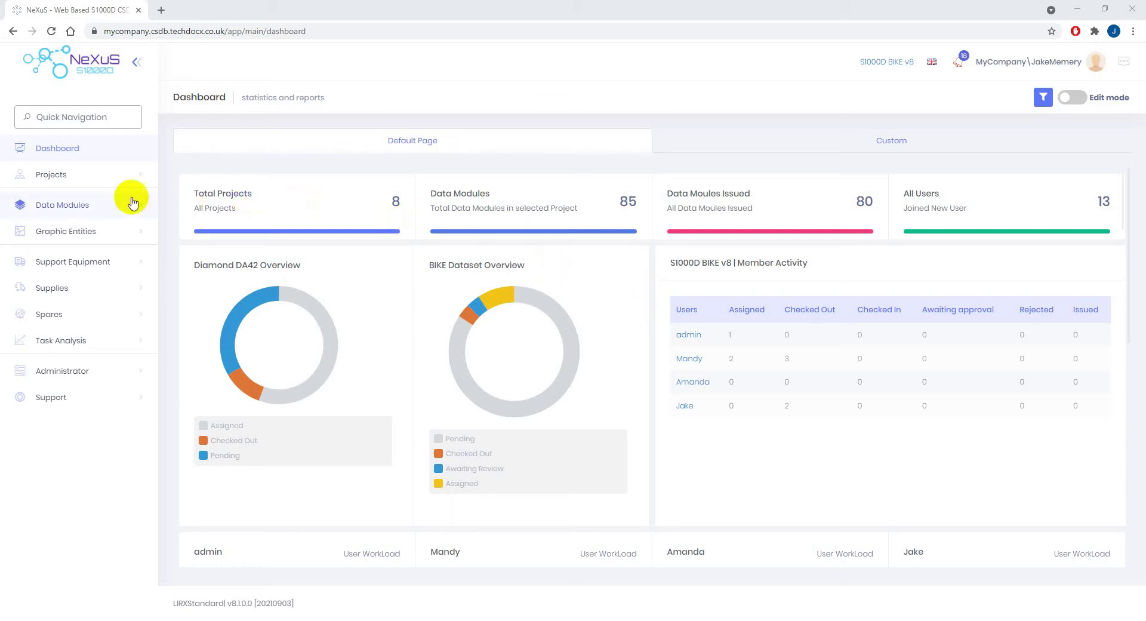
Open the data module list and filter it to S1000DBIKE, AAA, DA0 - Wheels, 10 - Tyres, 20 - Tyre
{"action": "left_click", "coordinate": [87, 207]}
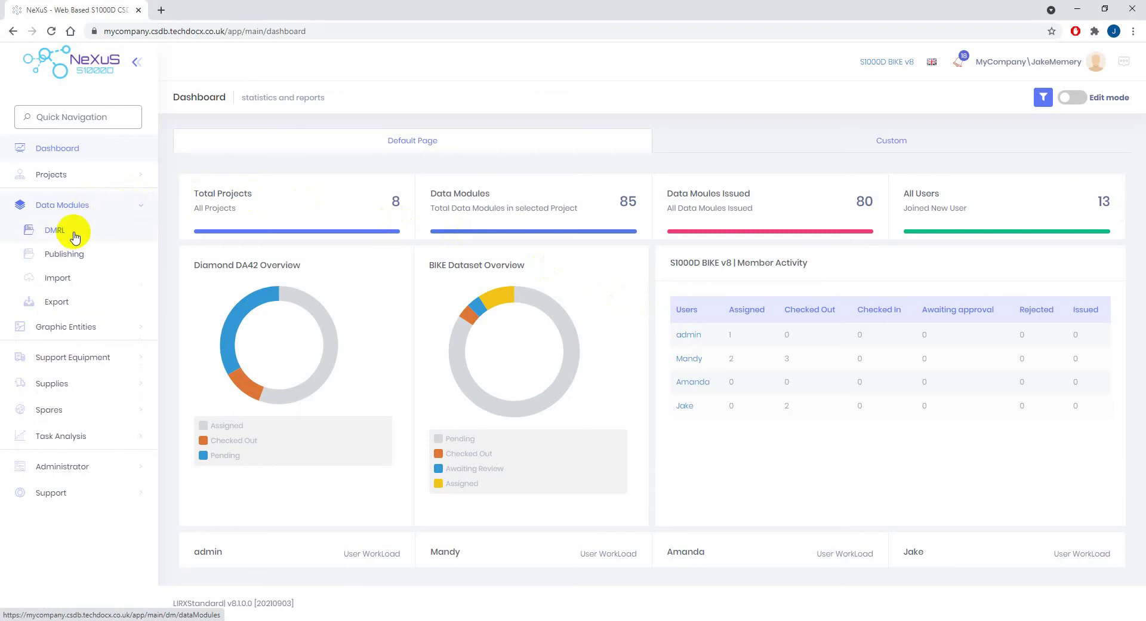
{"action": "left_click", "coordinate": [73, 228]}
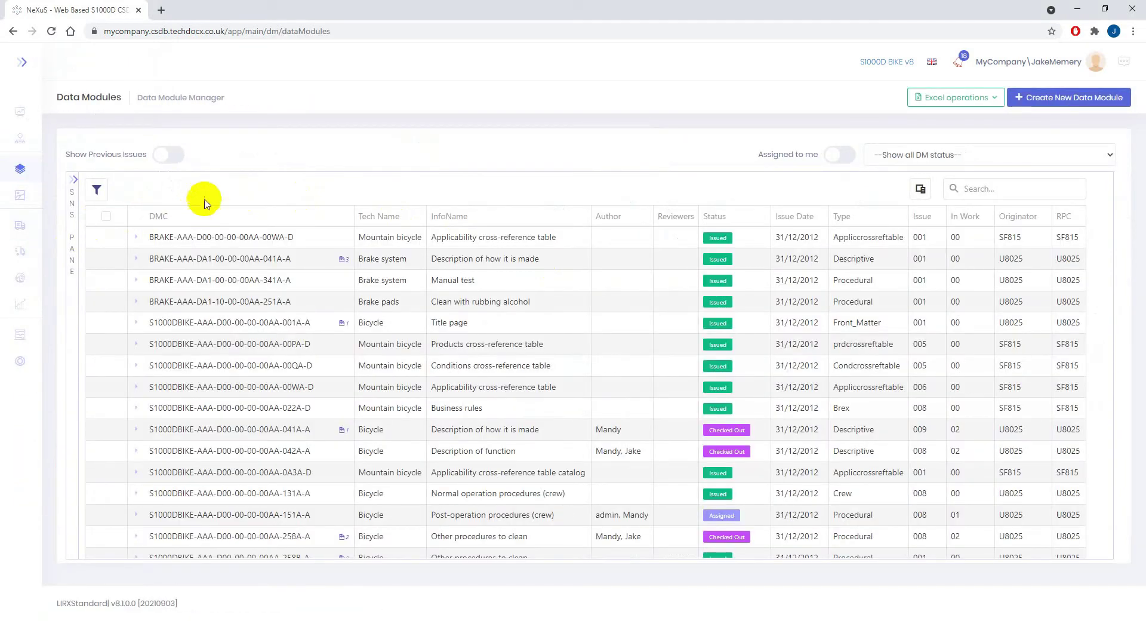
{"action": "left_click", "coordinate": [67, 182]}
{"action": "left_click", "coordinate": [76, 243]}
{"action": "left_click", "coordinate": [83, 263]}
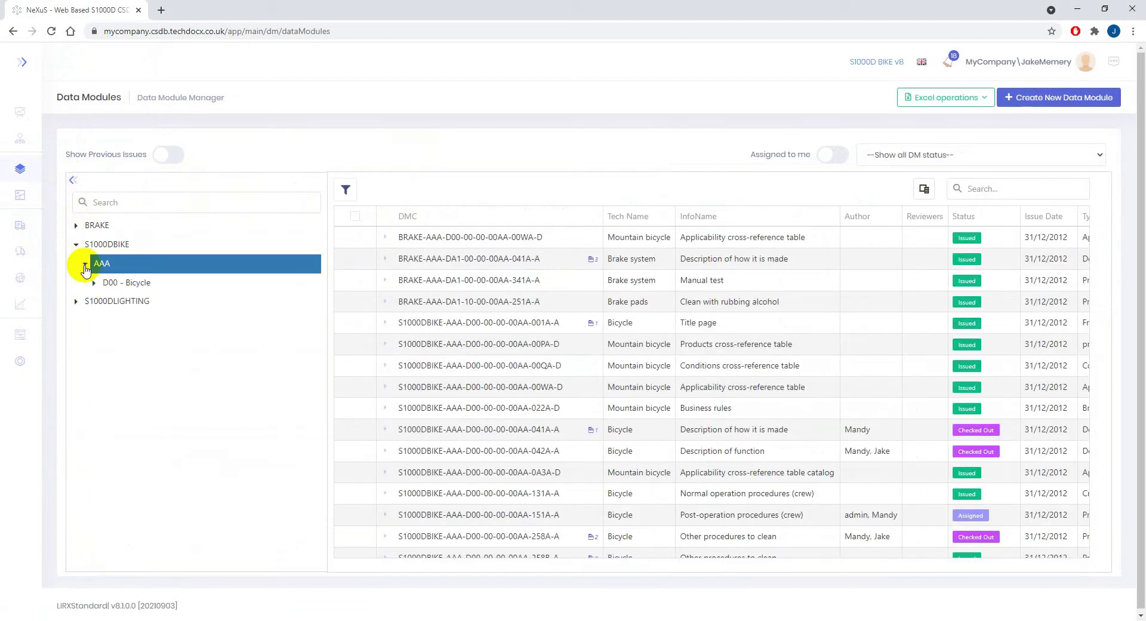
{"action": "left_click", "coordinate": [94, 321]}
{"action": "left_click", "coordinate": [103, 358]}
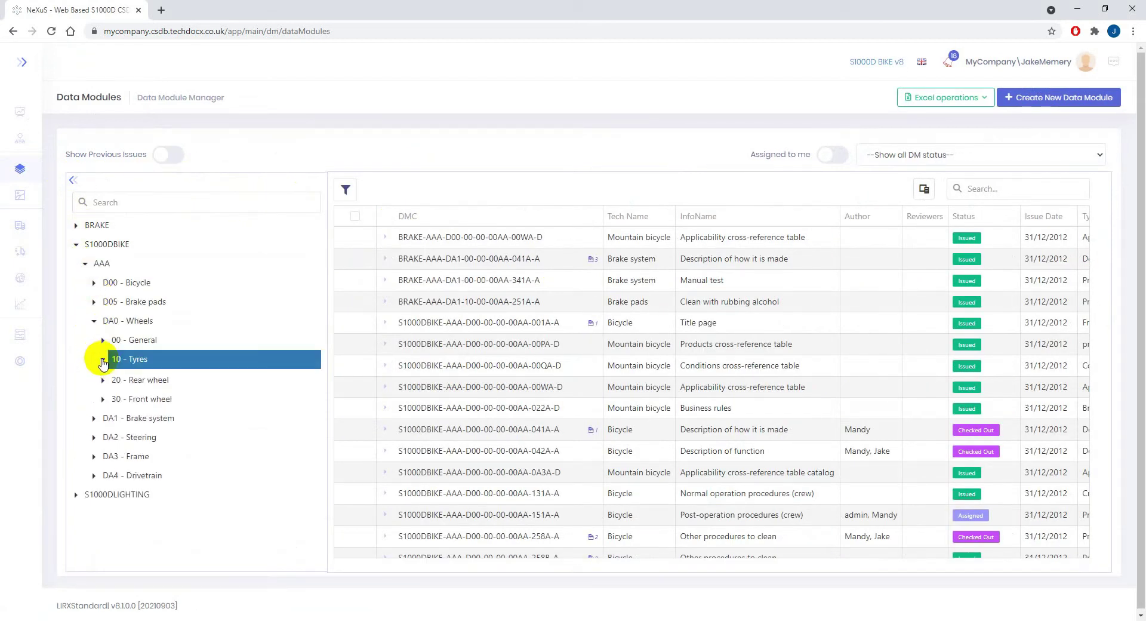
{"action": "left_click", "coordinate": [141, 416]}
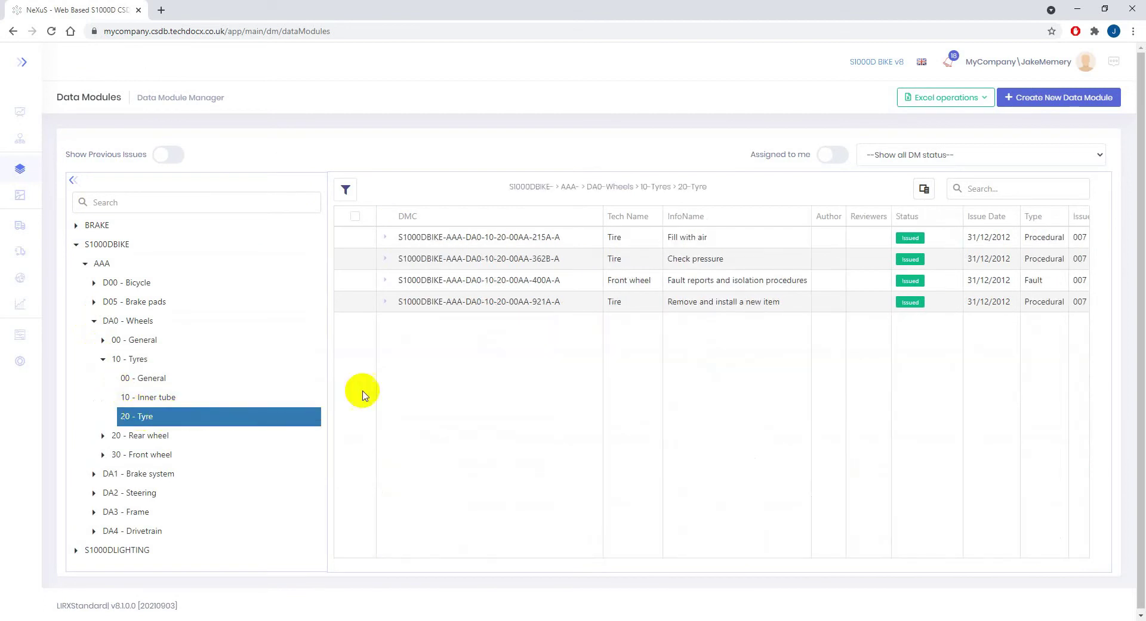
{"action": "left_click", "coordinate": [73, 179]}
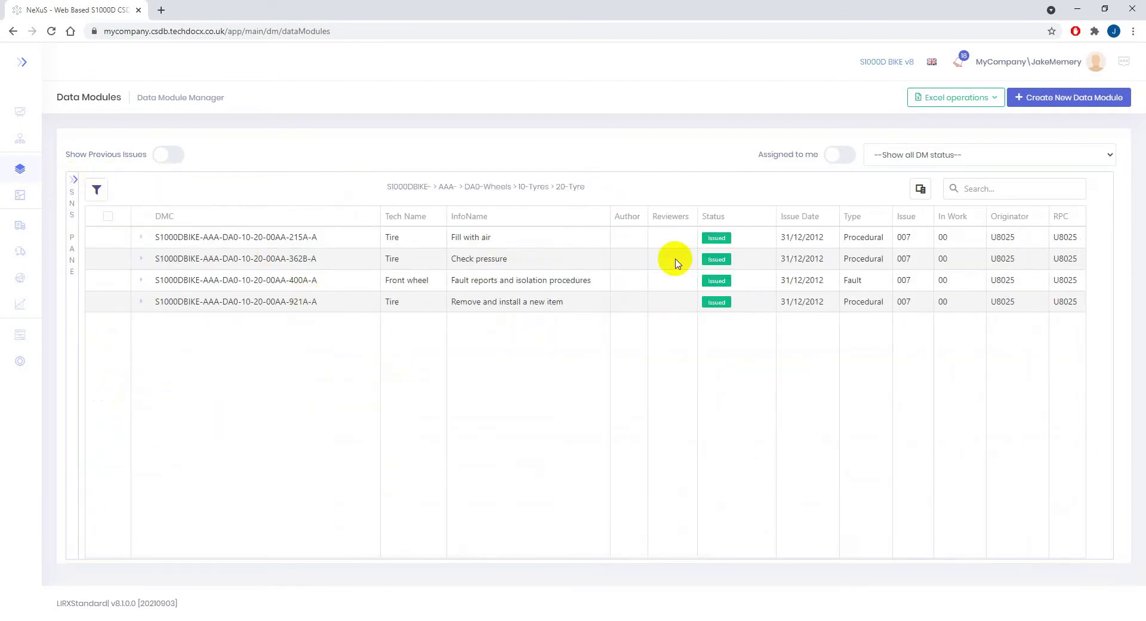
Create a procedural data module coded S1000DBIKE-AAA-DA0-10-20-00AA-520A-A with tech name Tyre and info name Remove procedures
{"action": "left_click", "coordinate": [1084, 101]}
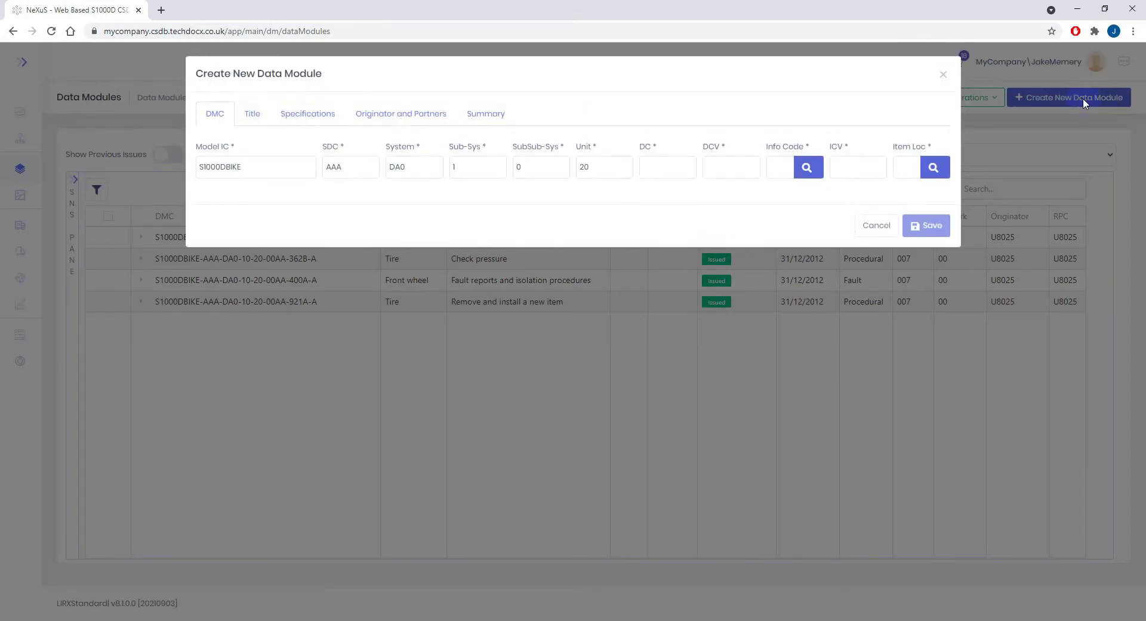
{"action": "left_click", "coordinate": [667, 168]}
{"action": "key", "text": "Tab"}
{"action": "left_click", "coordinate": [807, 168]}
{"action": "left_click", "coordinate": [486, 115]}
{"action": "type", "text": "remove"}
{"action": "left_click", "coordinate": [689, 119]}
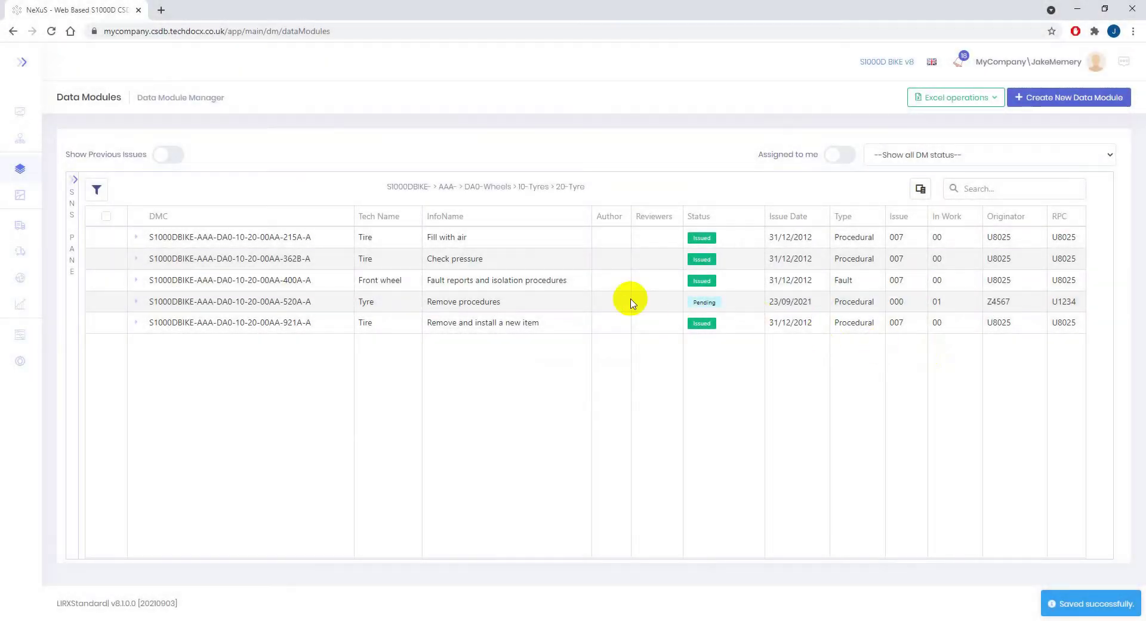
Assign the signed-in user as author of the Tyre Remove procedures data module
{"action": "left_click", "coordinate": [506, 302]}
{"action": "right_click", "coordinate": [505, 304]}
{"action": "mouse_move", "coordinate": [533, 329]}
{"action": "left_click", "coordinate": [617, 328]}
{"action": "left_click", "coordinate": [384, 290]}
{"action": "left_click", "coordinate": [781, 387]}
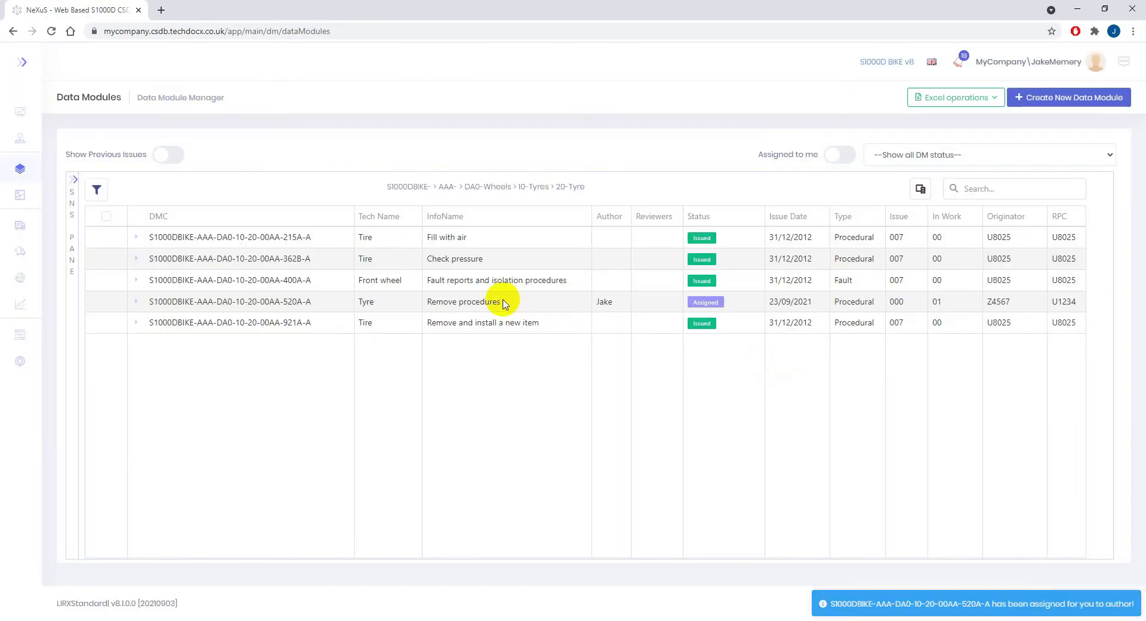
Assign the signed-in user as reviewer of the Tyre Remove procedures data module
{"action": "right_click", "coordinate": [504, 304]}
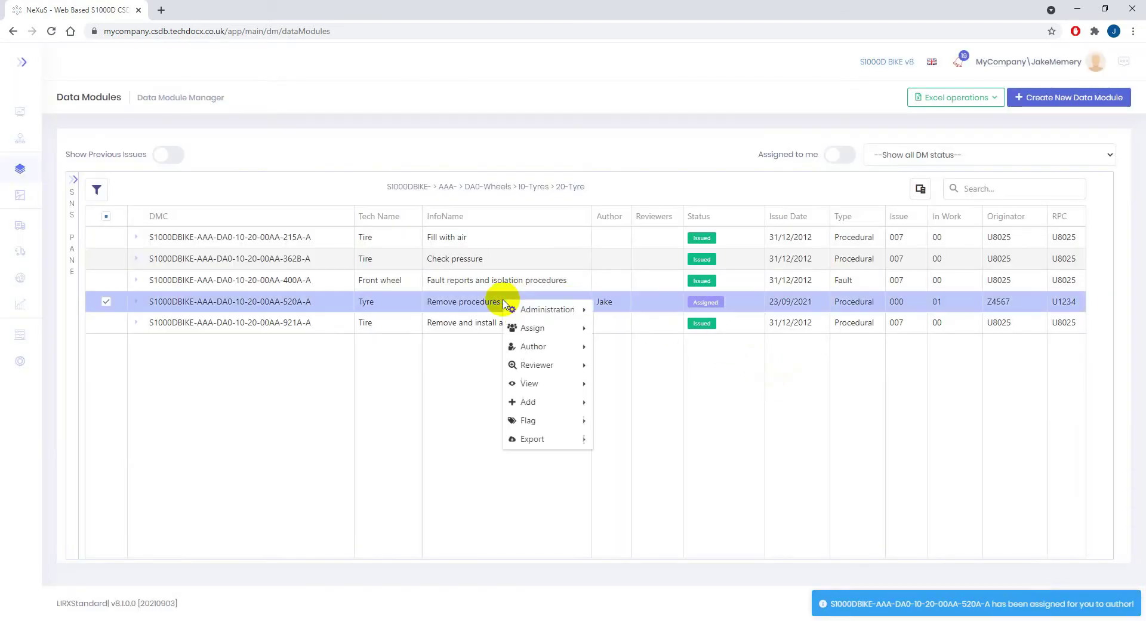
{"action": "mouse_move", "coordinate": [588, 328]}
{"action": "left_click", "coordinate": [614, 347]}
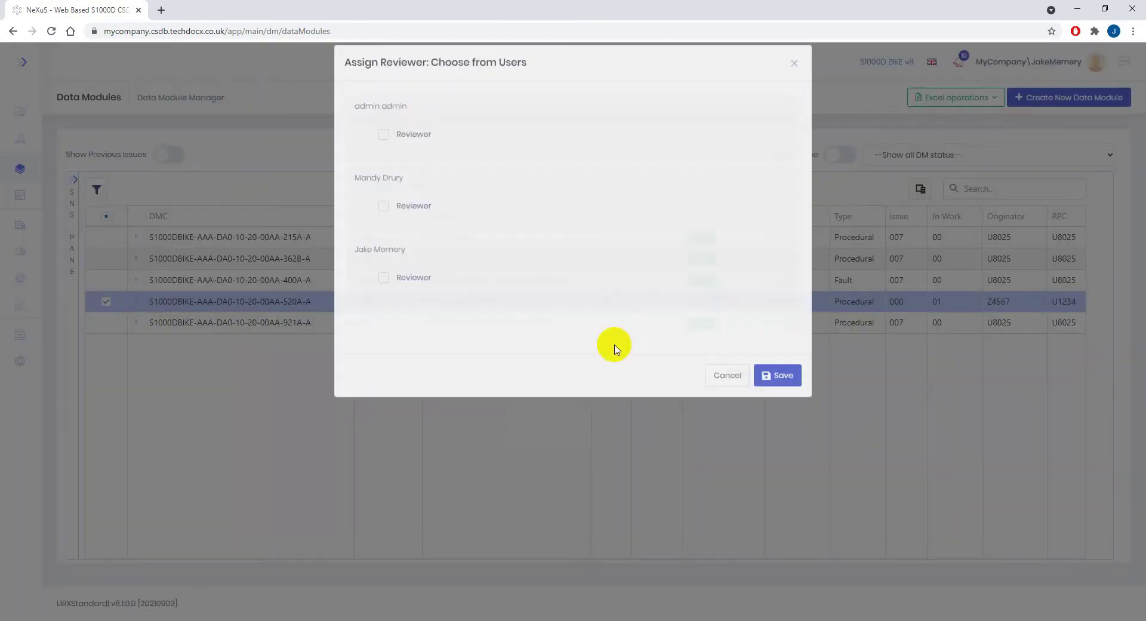
{"action": "left_click", "coordinate": [383, 288]}
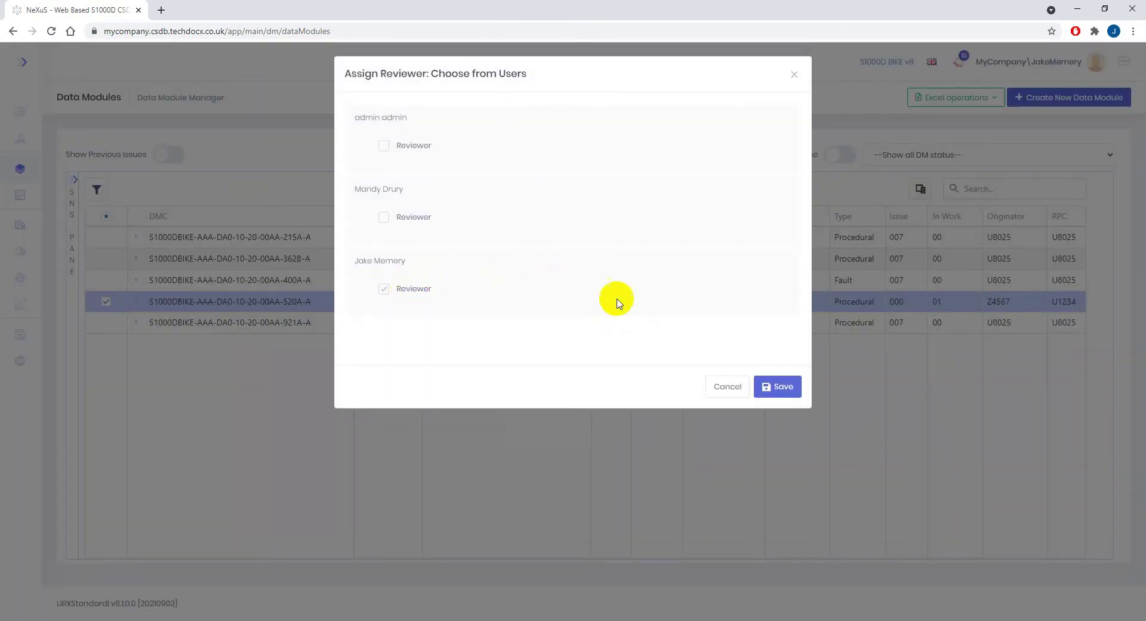
{"action": "left_click", "coordinate": [777, 388]}
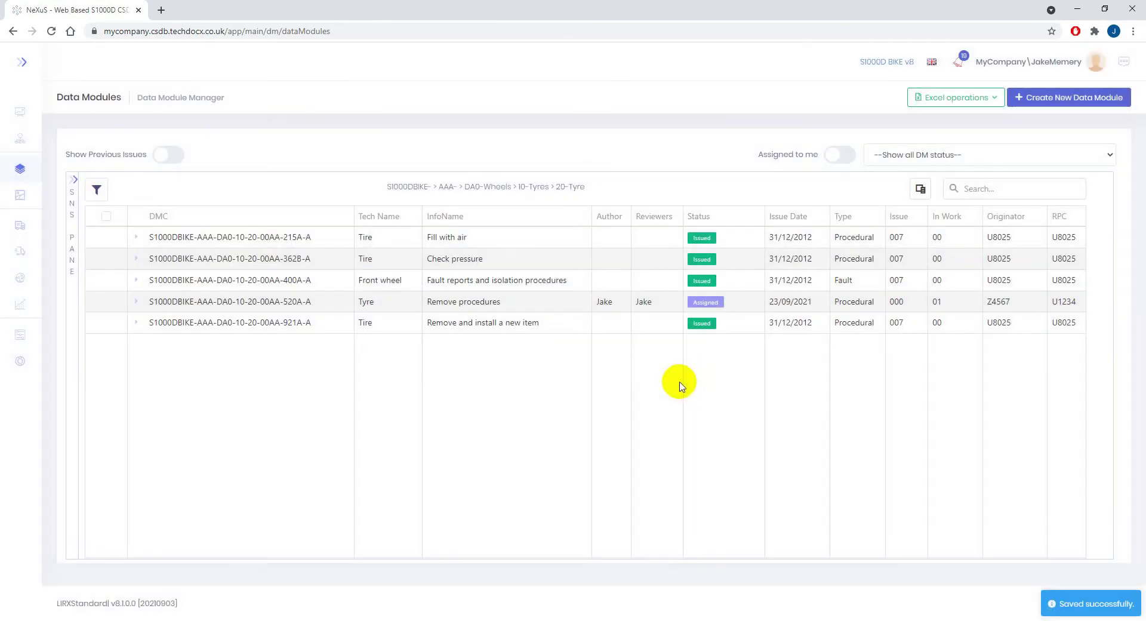
Check out the Tyre Remove procedures data module as author and open it for editing
{"action": "left_click", "coordinate": [498, 302]}
{"action": "right_click", "coordinate": [499, 301]}
{"action": "mouse_move", "coordinate": [525, 346]}
{"action": "left_click", "coordinate": [625, 374]}
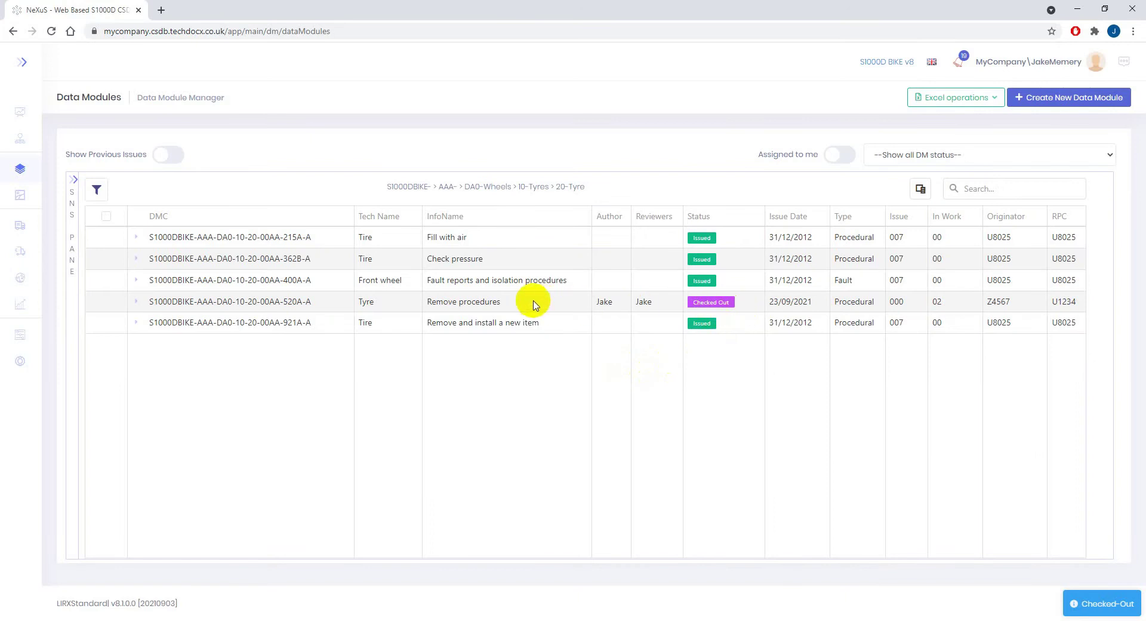
{"action": "left_click", "coordinate": [533, 302]}
{"action": "right_click", "coordinate": [533, 303]}
{"action": "mouse_move", "coordinate": [561, 347]}
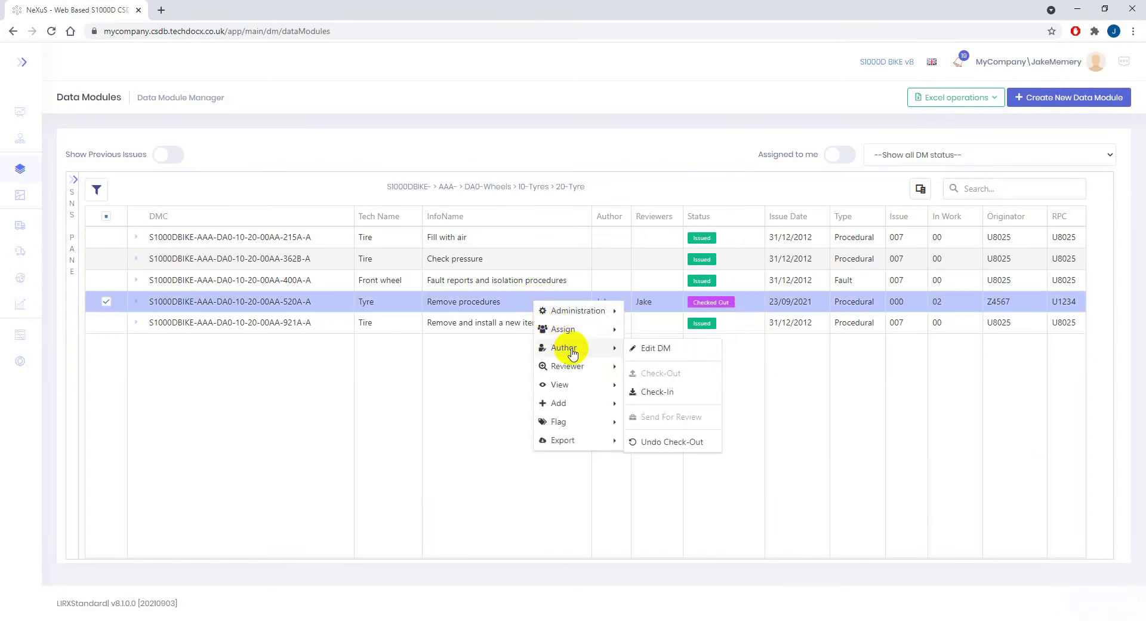
{"action": "left_click", "coordinate": [682, 352]}
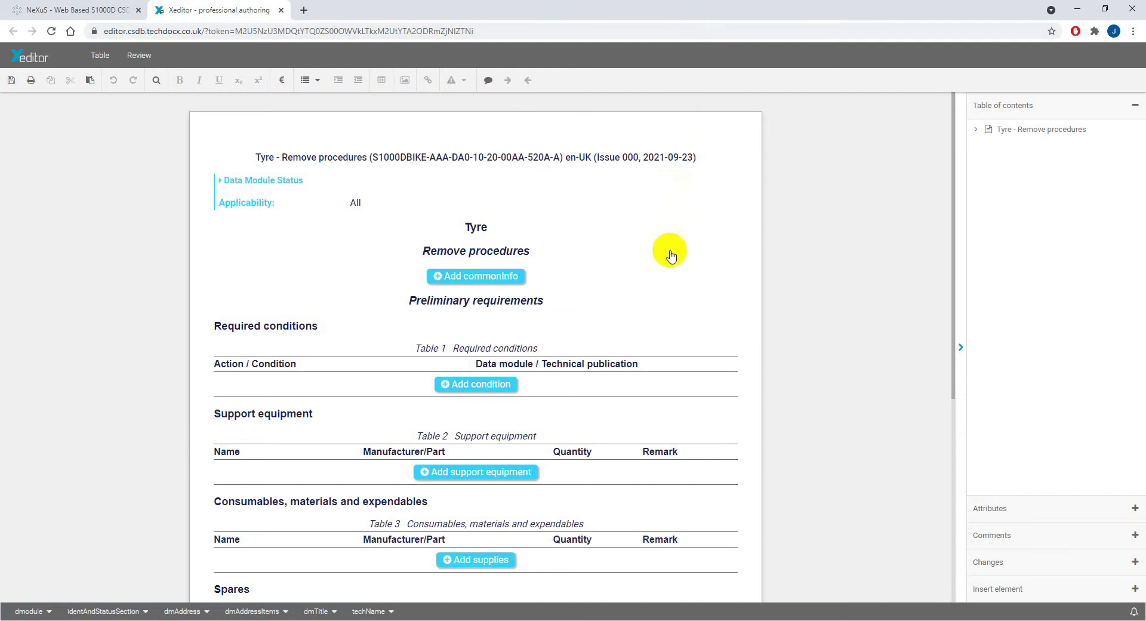
Add a required person to the preliminary requirements with trade Bike rider and an estimated time of 0.3 h
{"action": "scroll", "coordinate": [656, 296], "scroll_direction": "down", "scroll_amount": 1}
{"action": "left_click", "coordinate": [643, 326]}
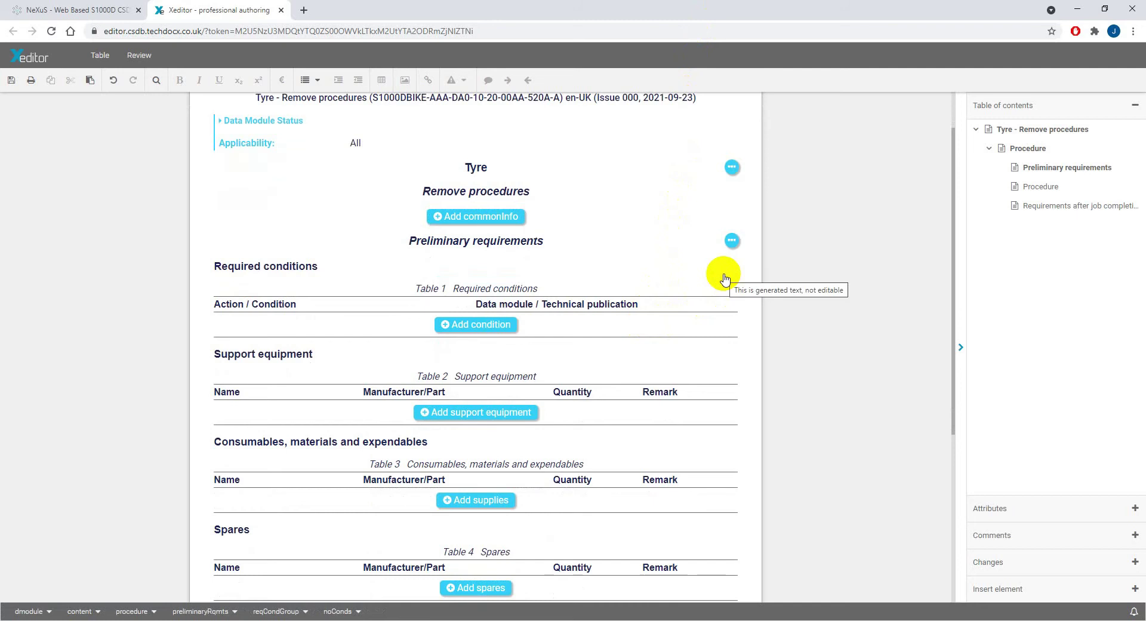
{"action": "left_click", "coordinate": [731, 241]}
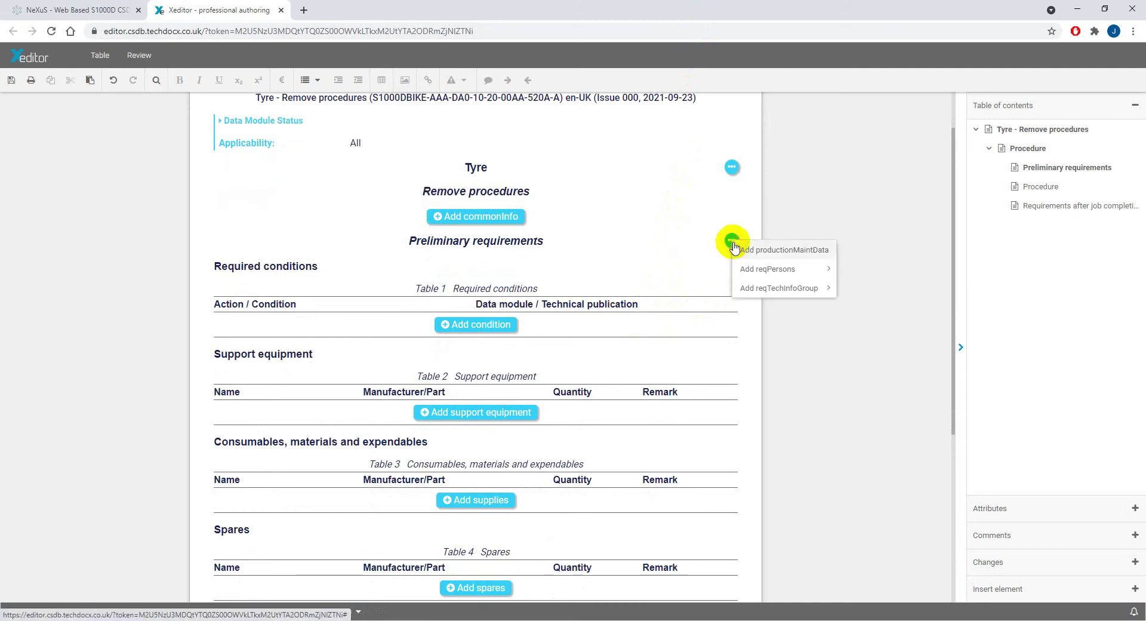
{"action": "mouse_move", "coordinate": [767, 270]}
{"action": "left_click", "coordinate": [873, 292]}
{"action": "scroll", "coordinate": [866, 297], "scroll_direction": "down", "scroll_amount": 3}
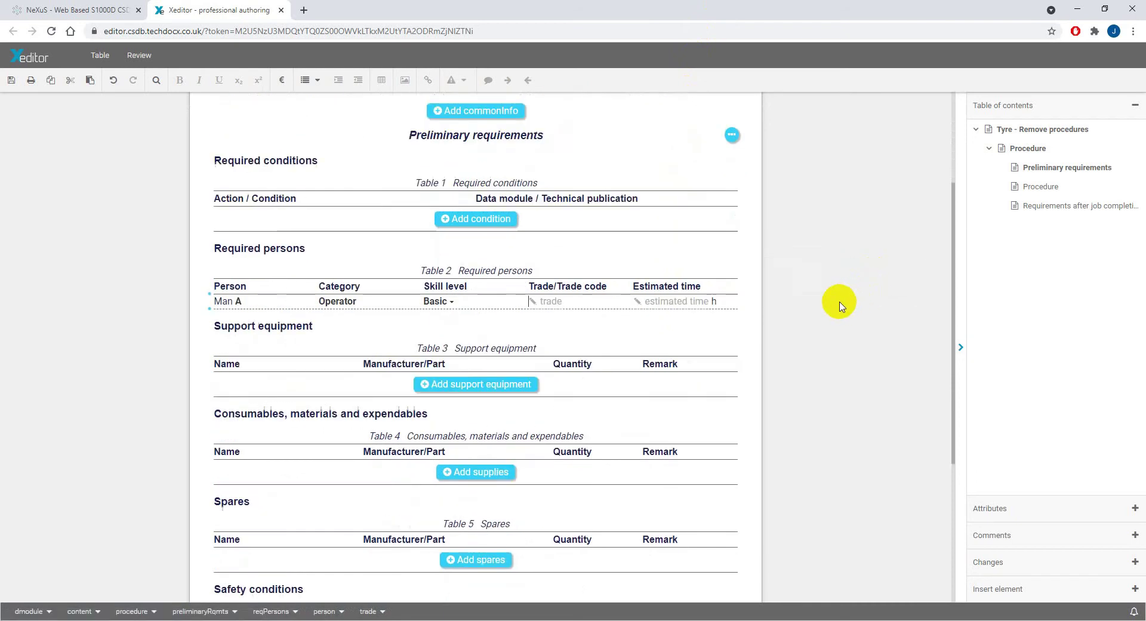
{"action": "type", "text": "Bike rider"}
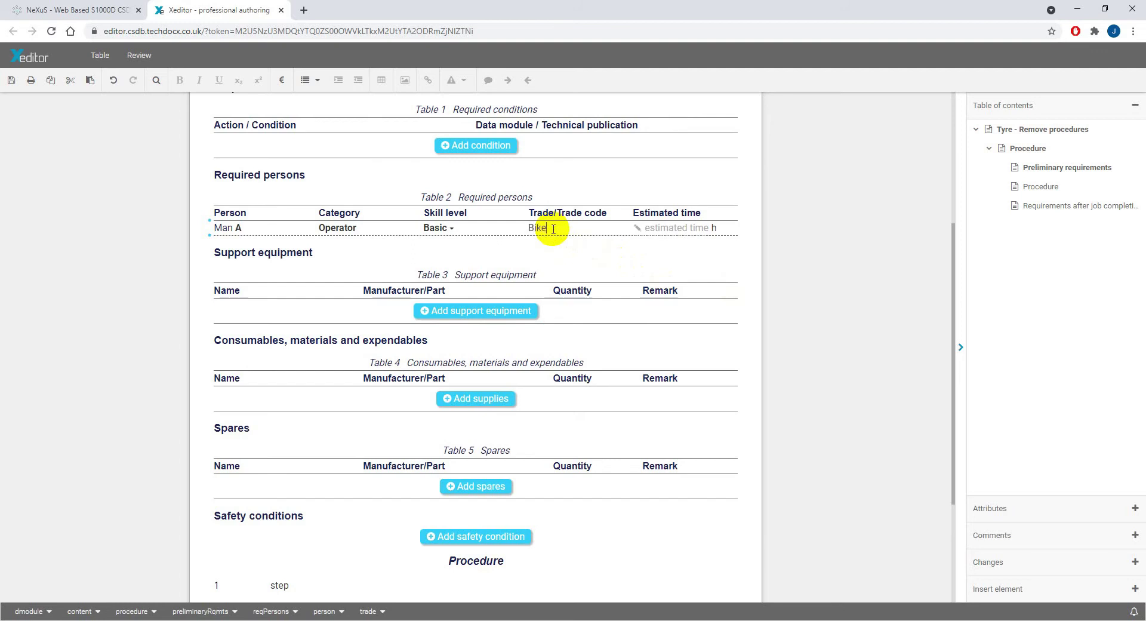
{"action": "left_click", "coordinate": [650, 228]}
{"action": "type", "text": "0.3 h"}
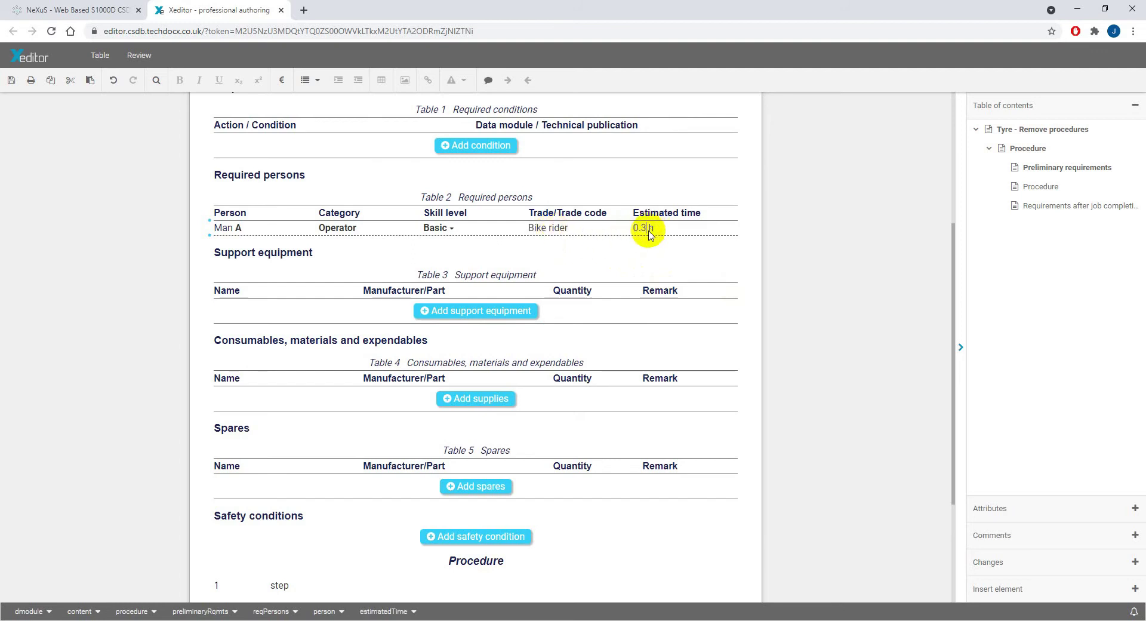
Add a support equipment entry named Tyre lever with manufacturer code KZ666 and part number BSK-TLST-001
{"action": "left_click", "coordinate": [439, 312]}
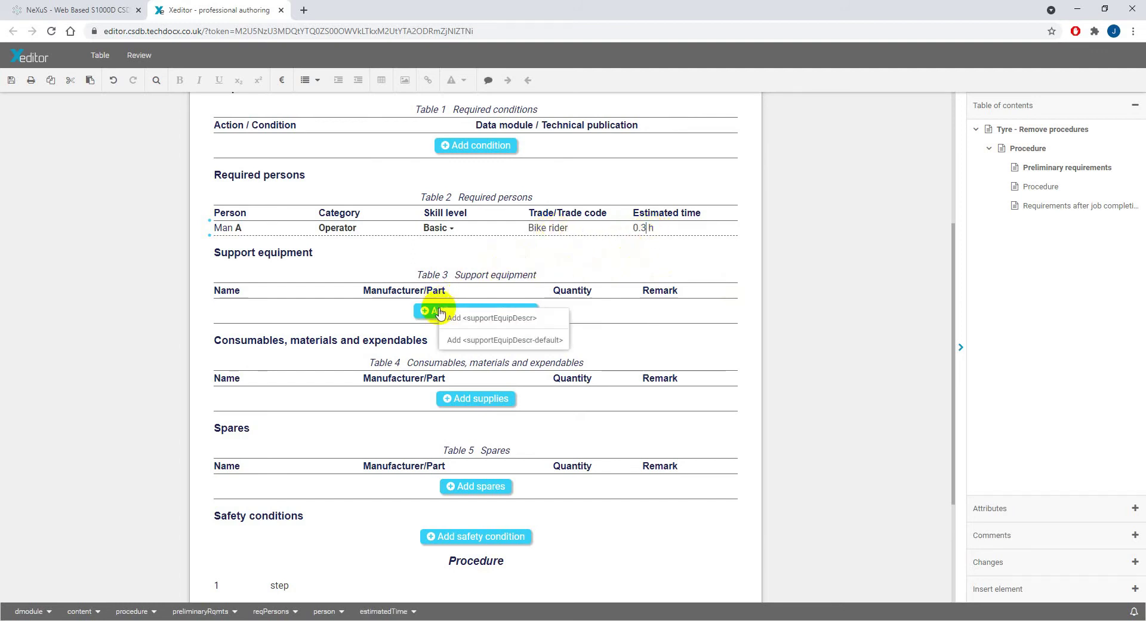
{"action": "left_click", "coordinate": [476, 341]}
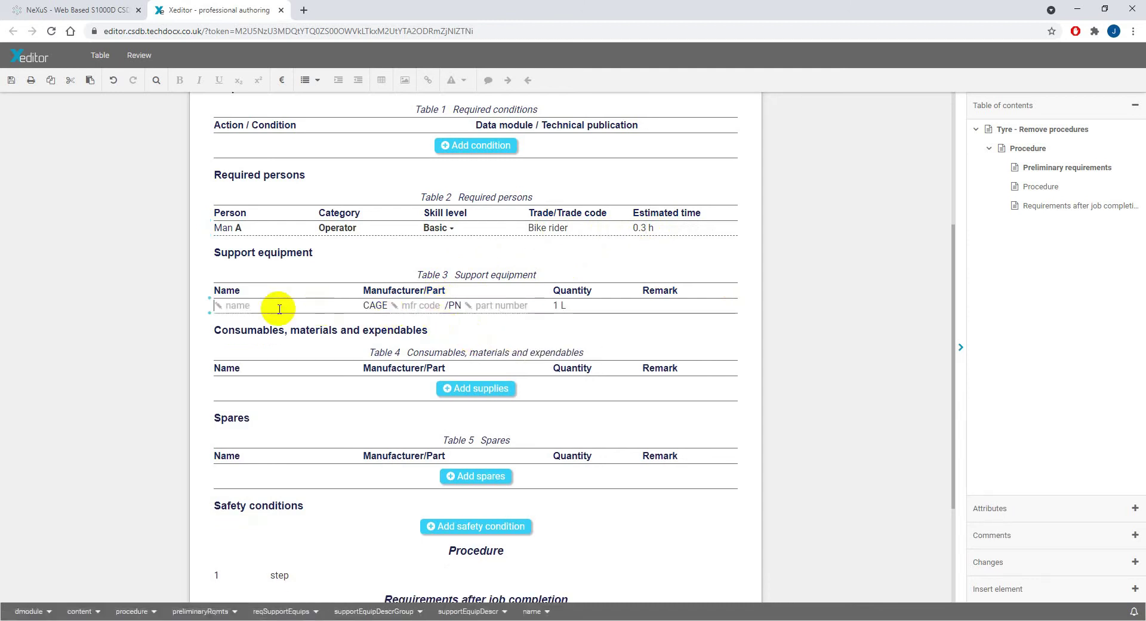
{"action": "type", "text": "Tyre lever"}
{"action": "left_click", "coordinate": [410, 309]}
{"action": "type", "text": "KZ666"}
{"action": "left_click", "coordinate": [455, 312]}
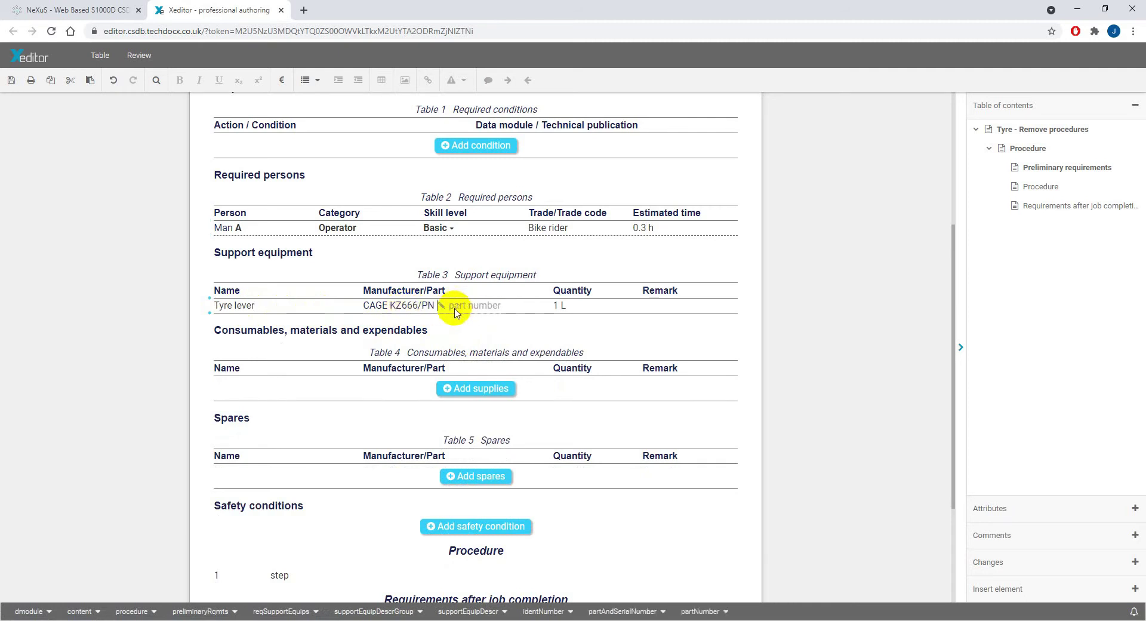
{"action": "type", "text": "BSK-TLST-001"}
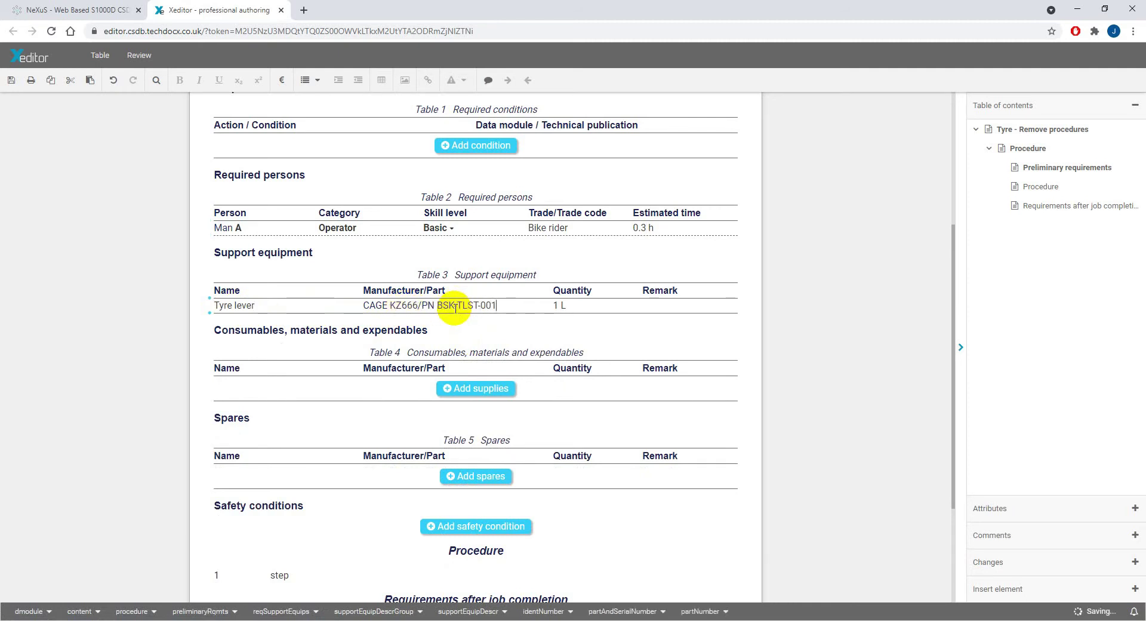
Set the unit of measure of the tyre lever's required quantity to EA
{"action": "left_click", "coordinate": [564, 306]}
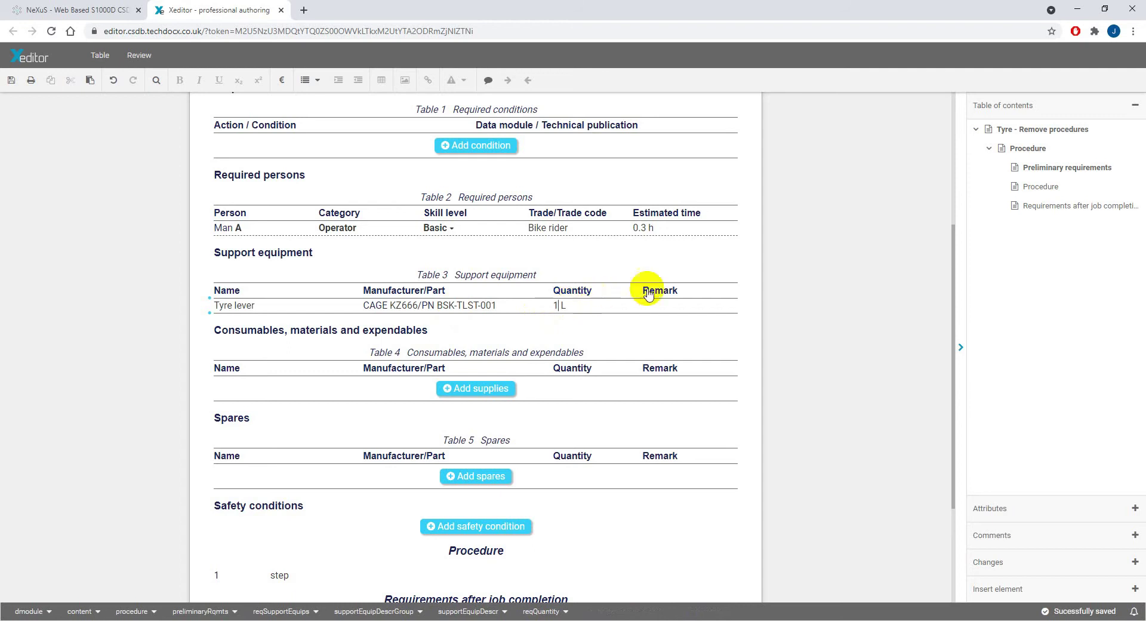
{"action": "left_click", "coordinate": [1044, 504]}
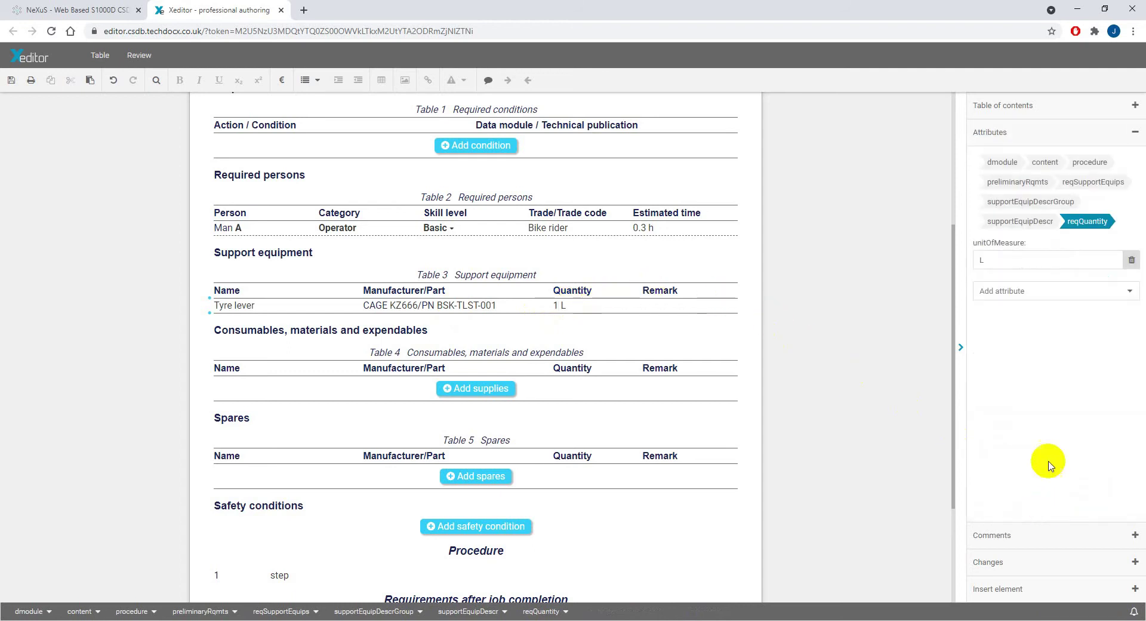
{"action": "left_click", "coordinate": [982, 260]}
{"action": "type", "text": "EA"}
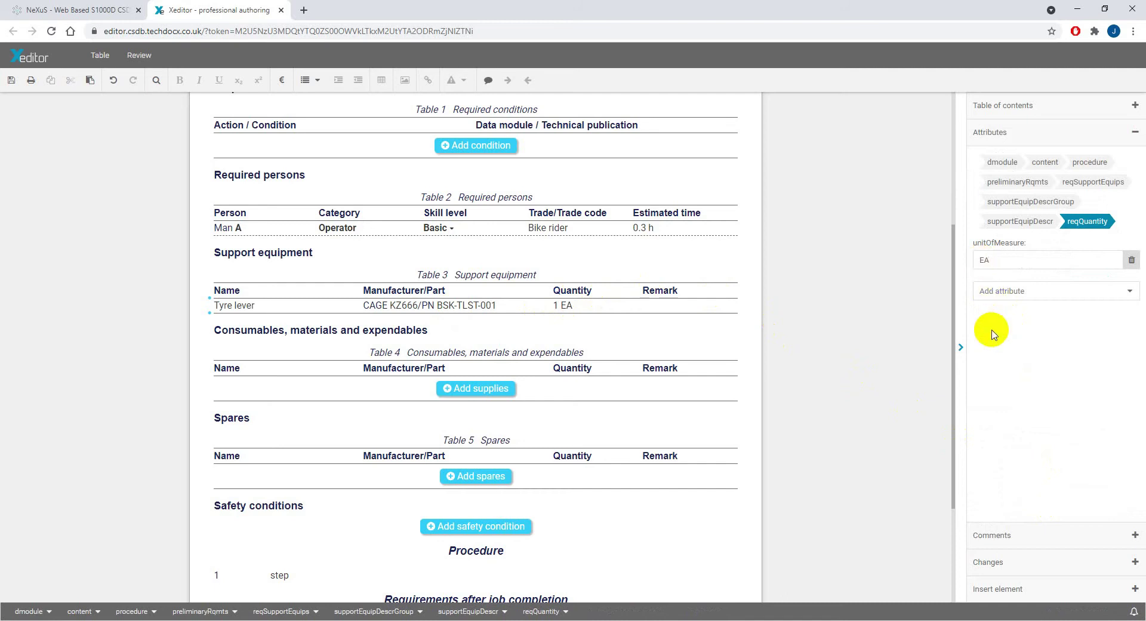
Add an id attribute with the value seq-0001 to the tyre lever's supportEquipDescr element
{"action": "left_click", "coordinate": [1046, 203]}
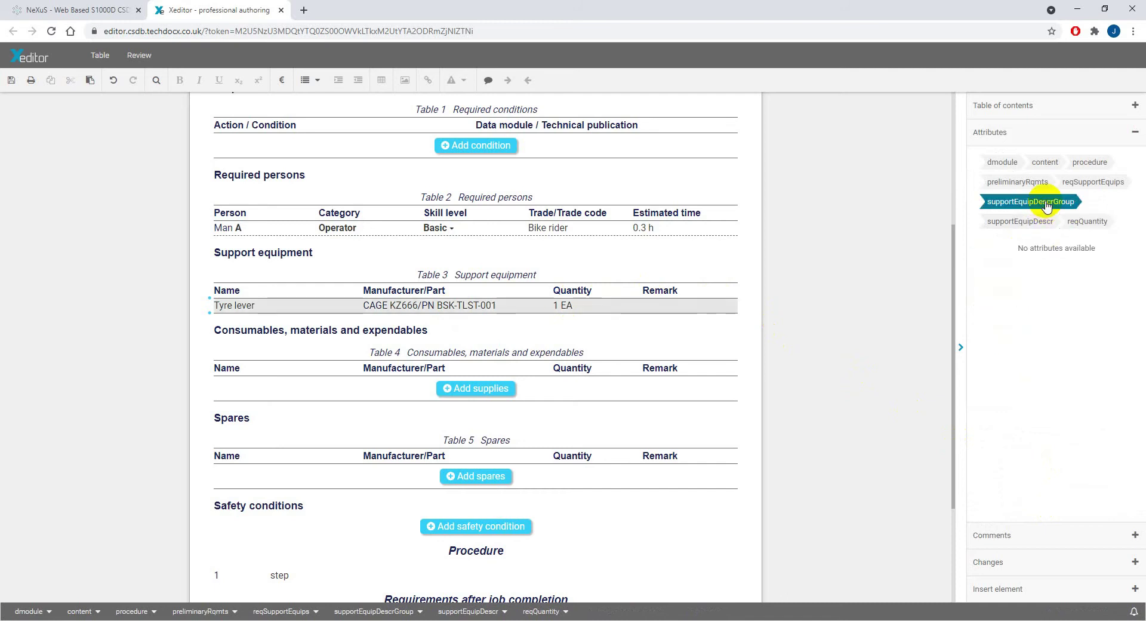
{"action": "left_click", "coordinate": [1041, 221]}
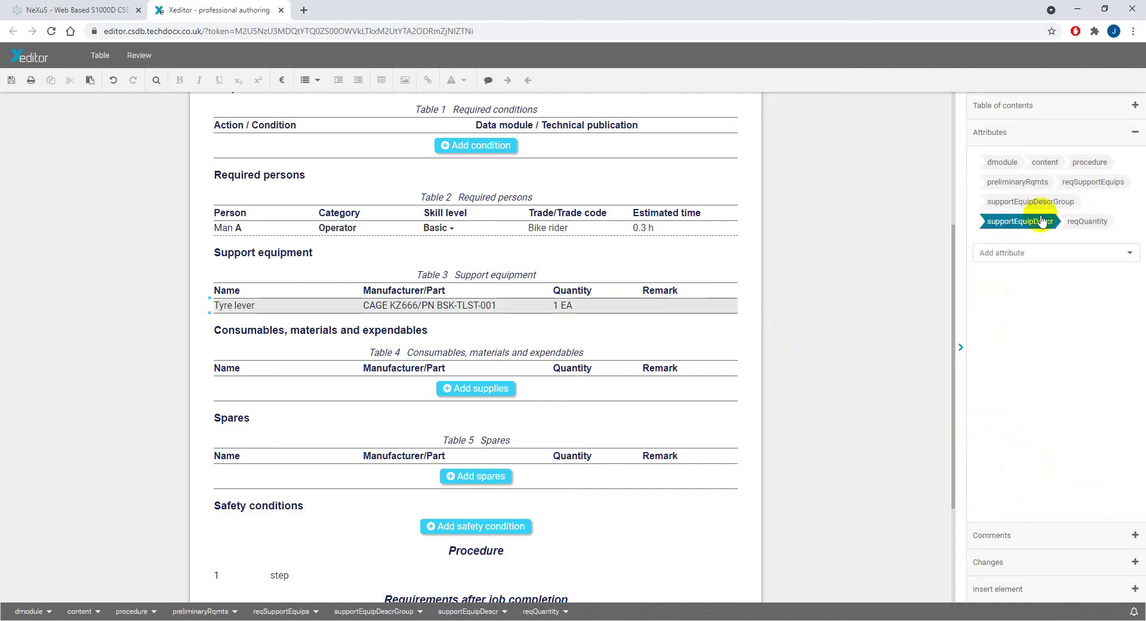
{"action": "left_click", "coordinate": [1129, 257]}
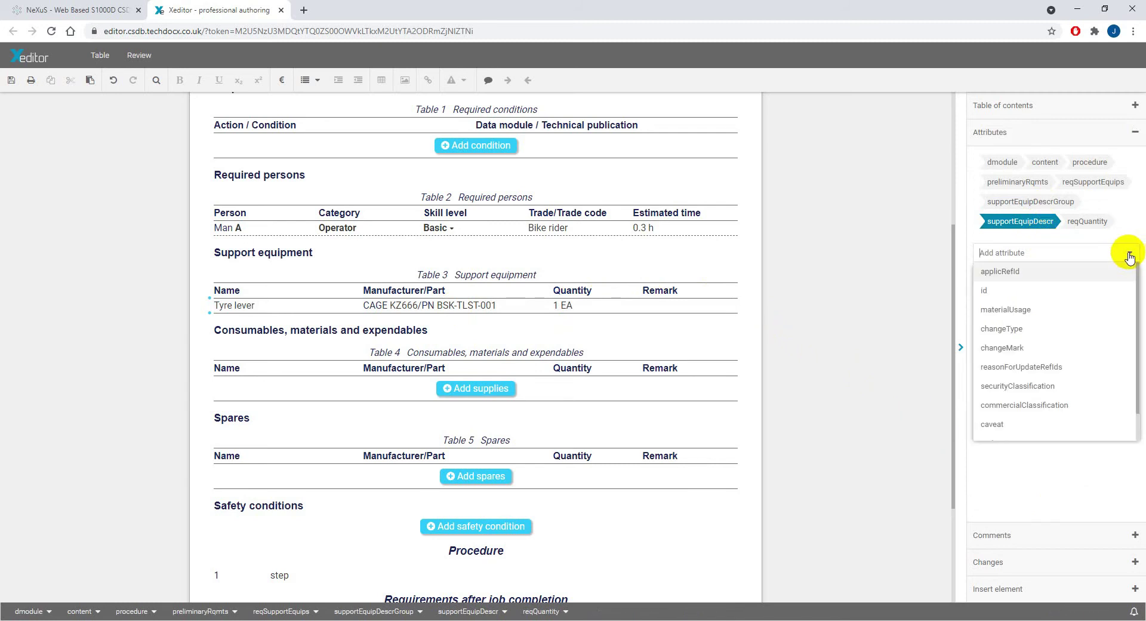
{"action": "left_click", "coordinate": [992, 286]}
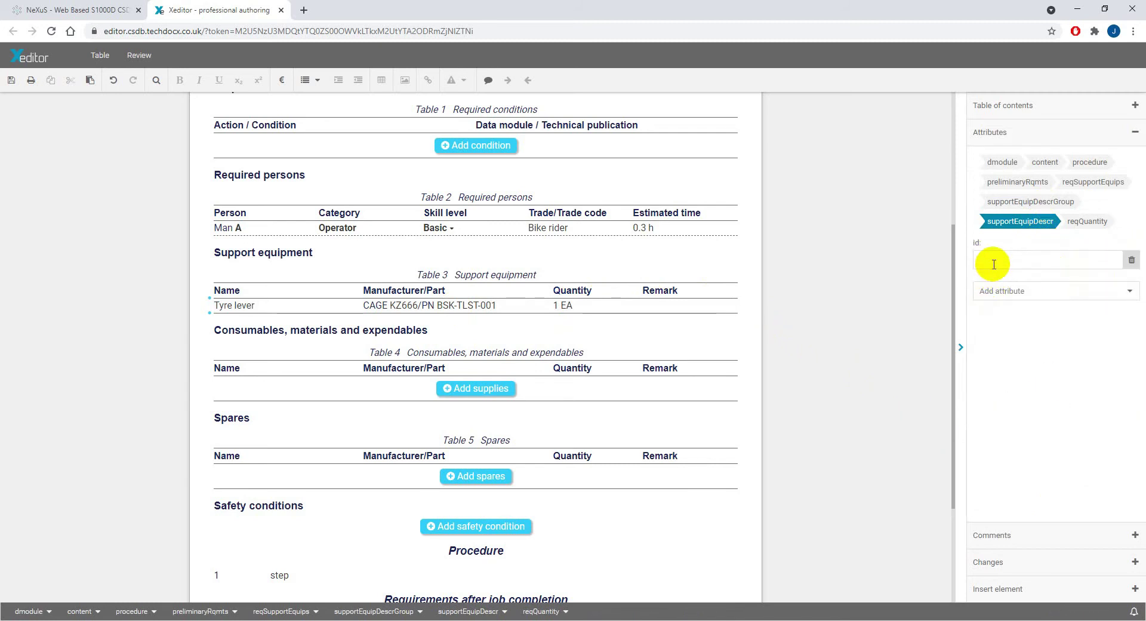
{"action": "type", "text": "seq-0001"}
{"action": "left_click", "coordinate": [559, 434]}
Add a caution to the safety conditions reading "When you remove the rear wheel to change the tyre, make sure you disconnect the brake arm from the chain stay."
{"action": "scroll", "coordinate": [559, 434], "scroll_direction": "down", "scroll_amount": 1}
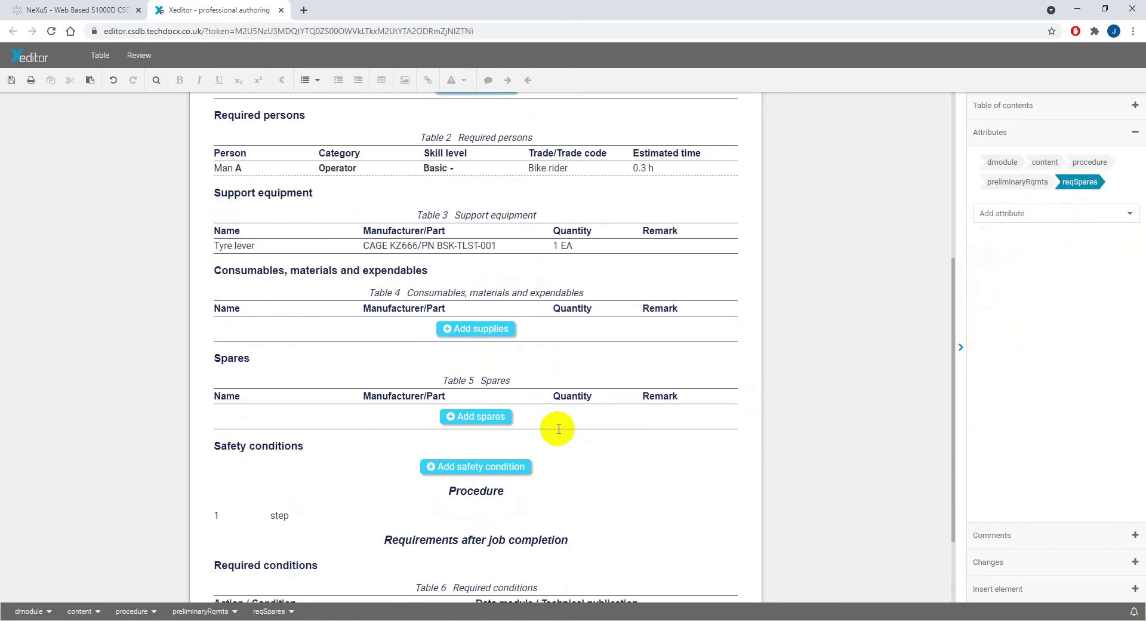
{"action": "scroll", "coordinate": [558, 428], "scroll_direction": "down", "scroll_amount": 2}
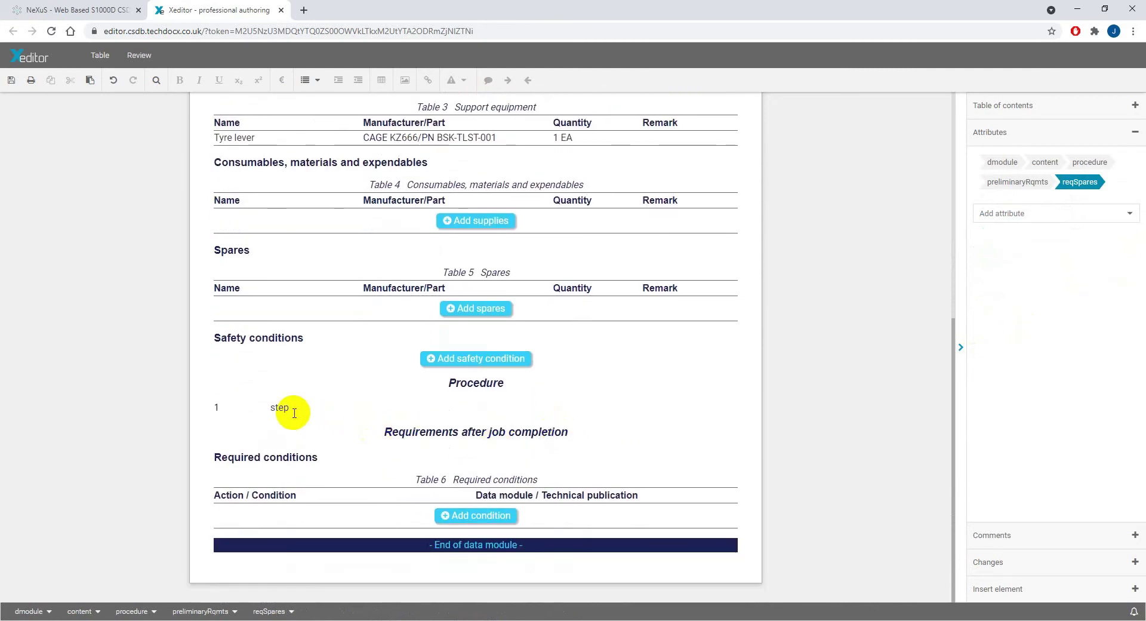
{"action": "left_click", "coordinate": [445, 362]}
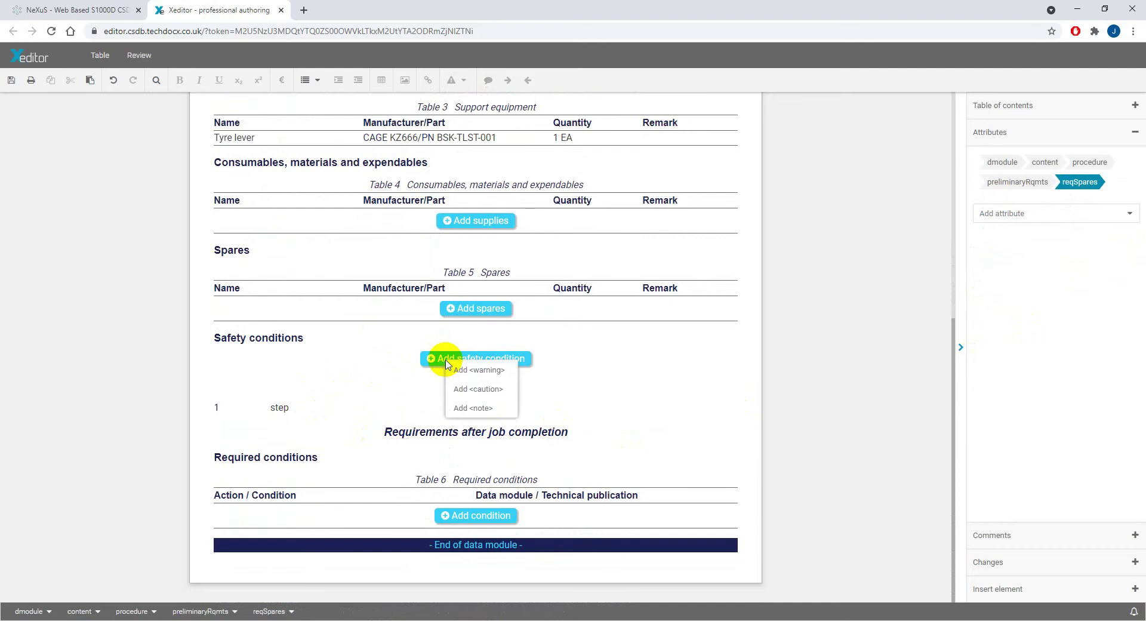
{"action": "left_click", "coordinate": [477, 394]}
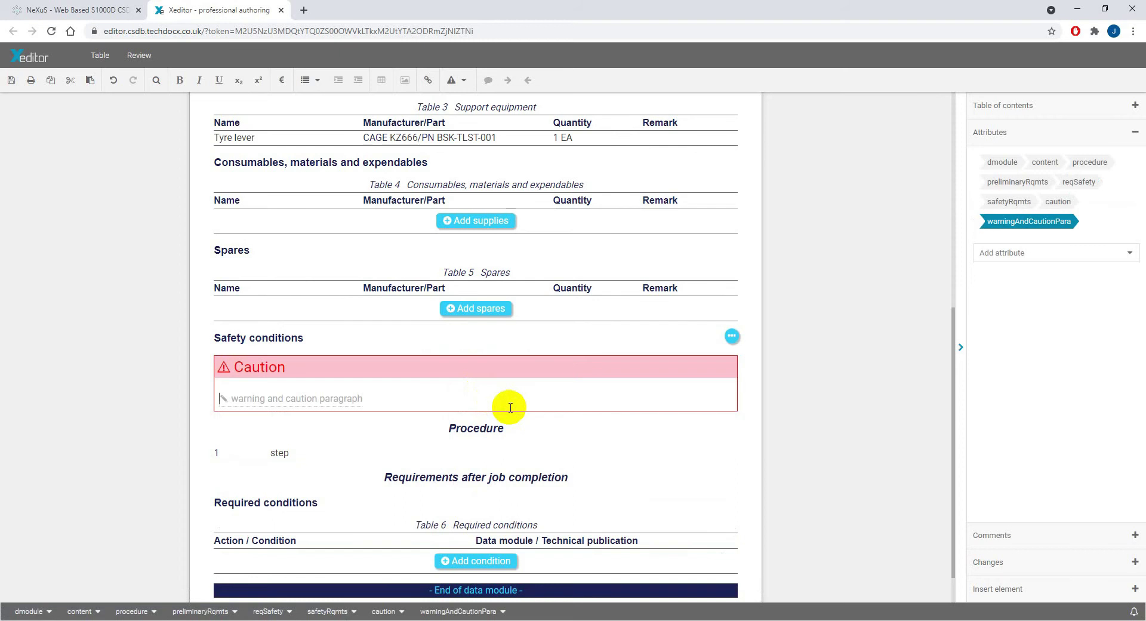
{"action": "type", "text": "When you remove the"}
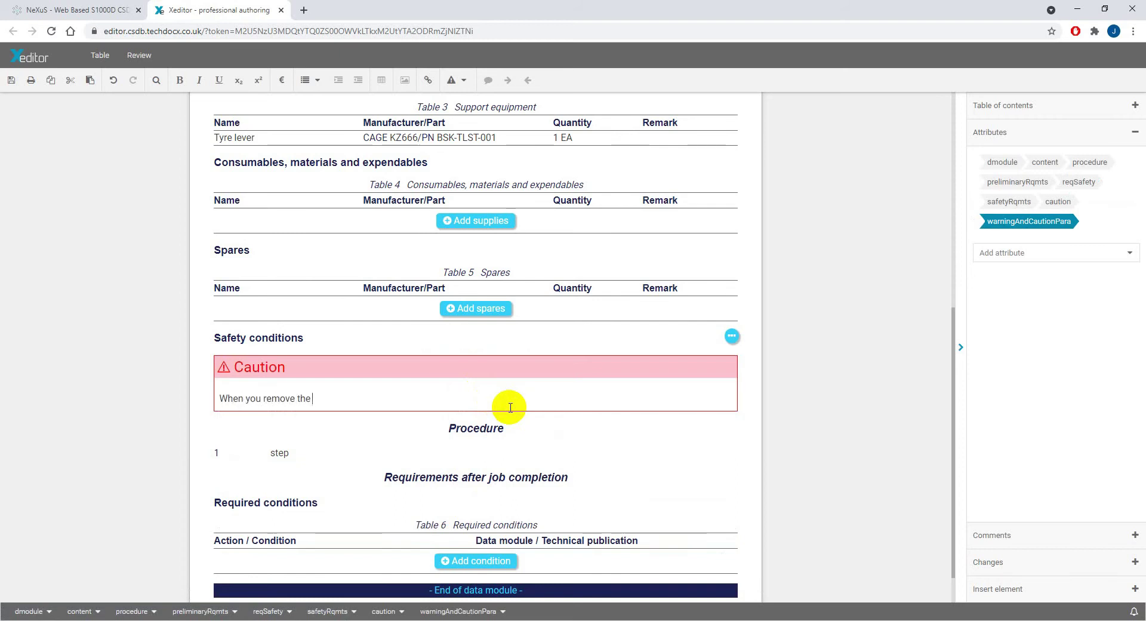
{"action": "type", "text": " rear wheel to change the ty"}
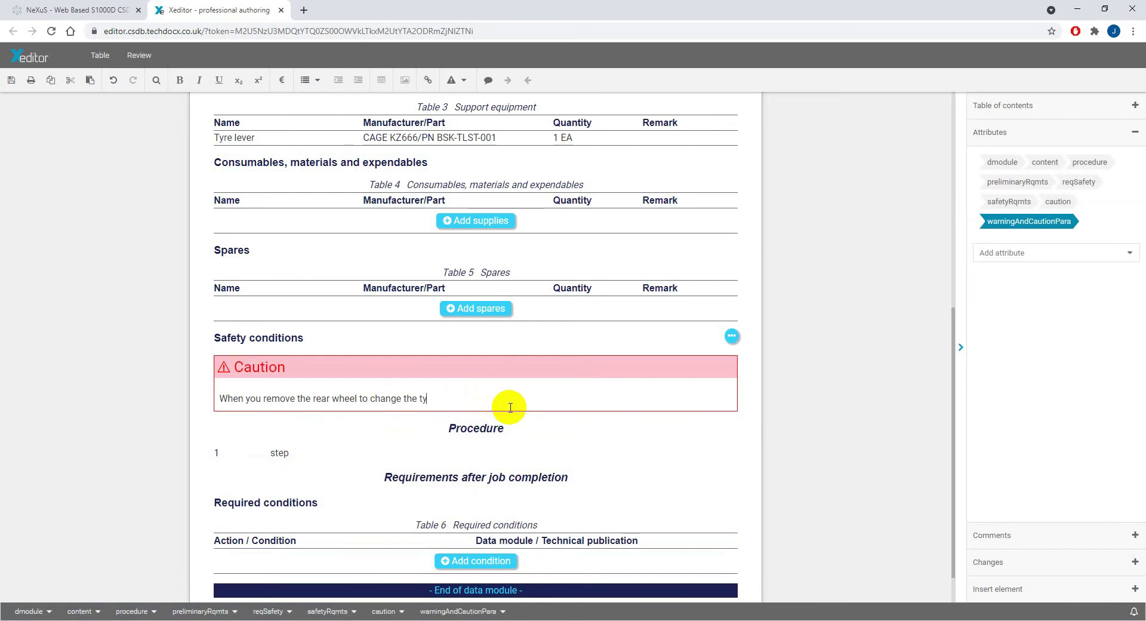
{"action": "type", "text": "re, make sure you disconnect the brake"}
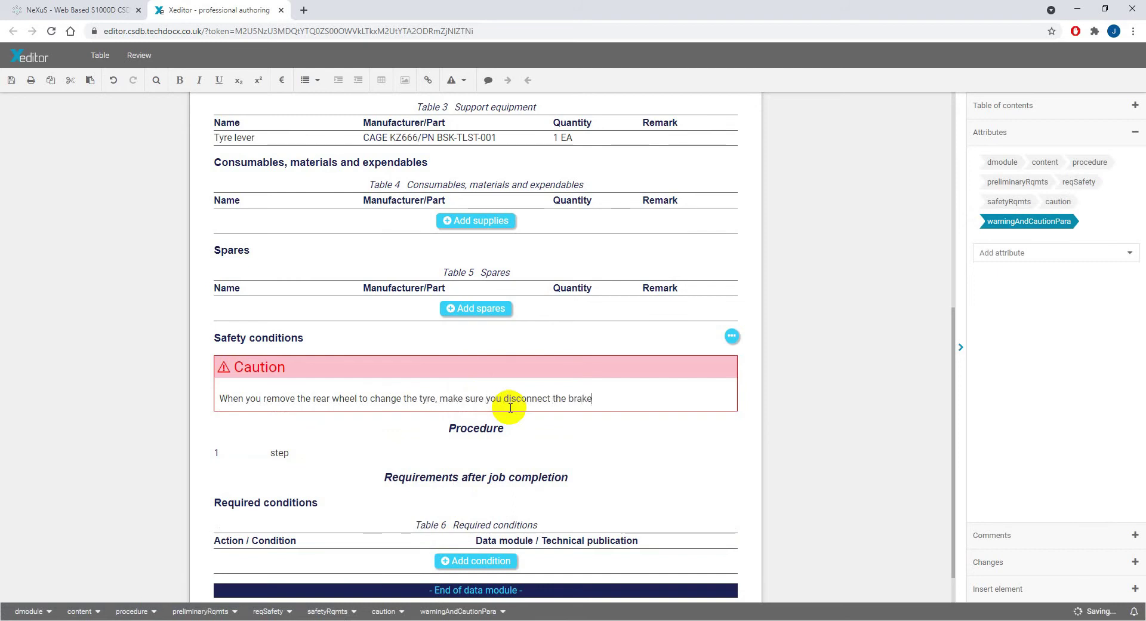
{"action": "type", "text": " arm from the chain stay."}
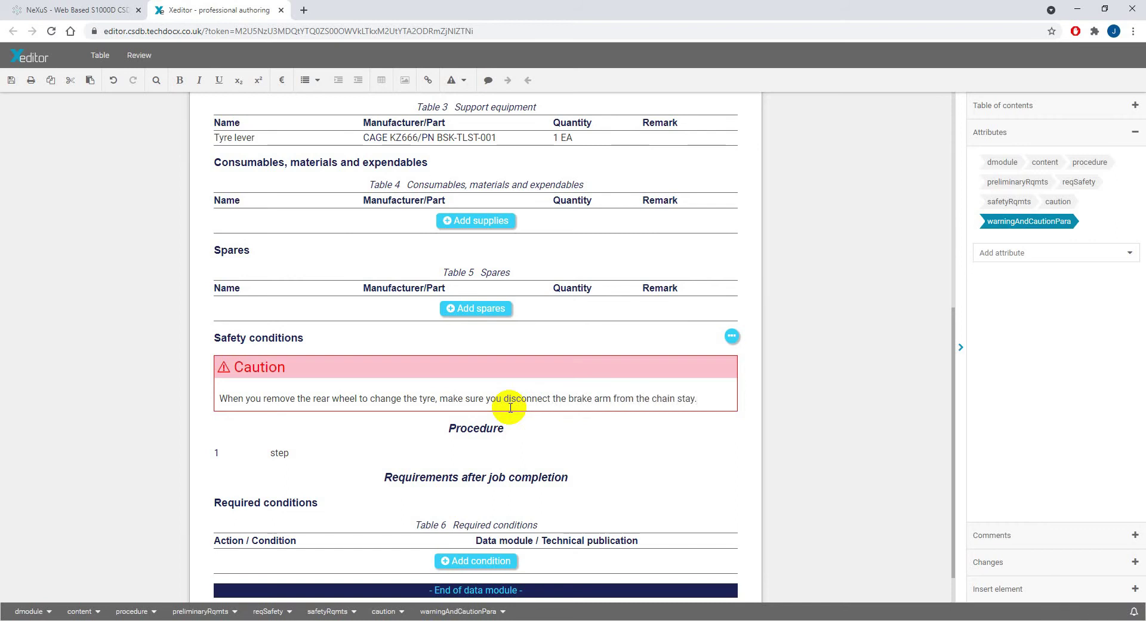
Replace the placeholder text of procedure step 1 with "Remove the rear wheel, refer to"
{"action": "left_click", "coordinate": [283, 452]}
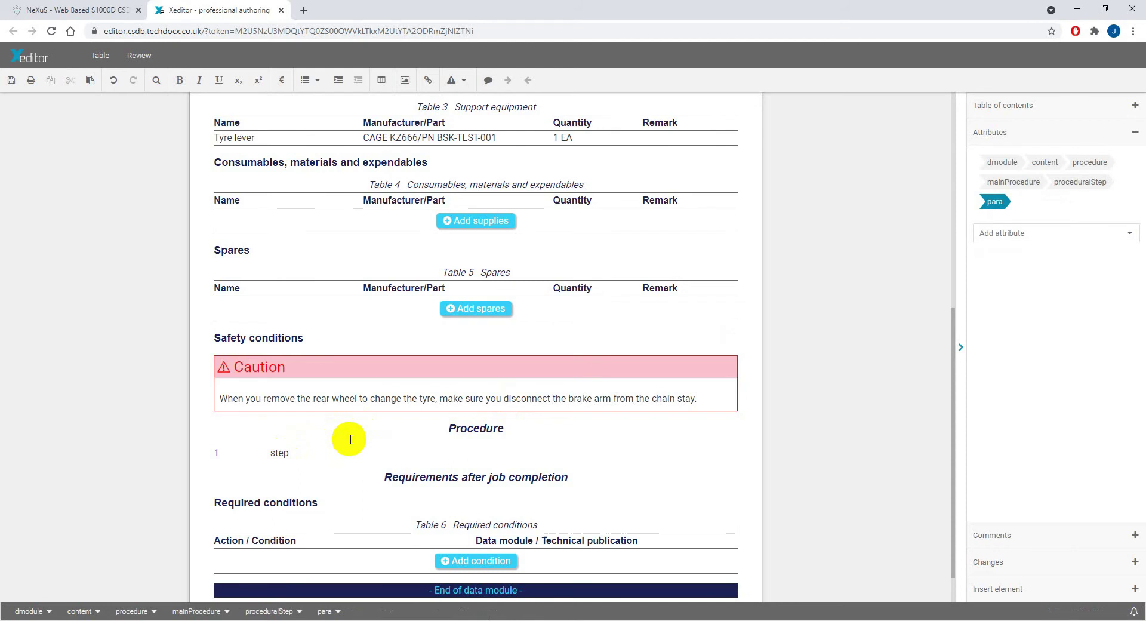
{"action": "key", "text": "BackSpace"}
{"action": "type", "text": "Remove the rear wheel, refer to"}
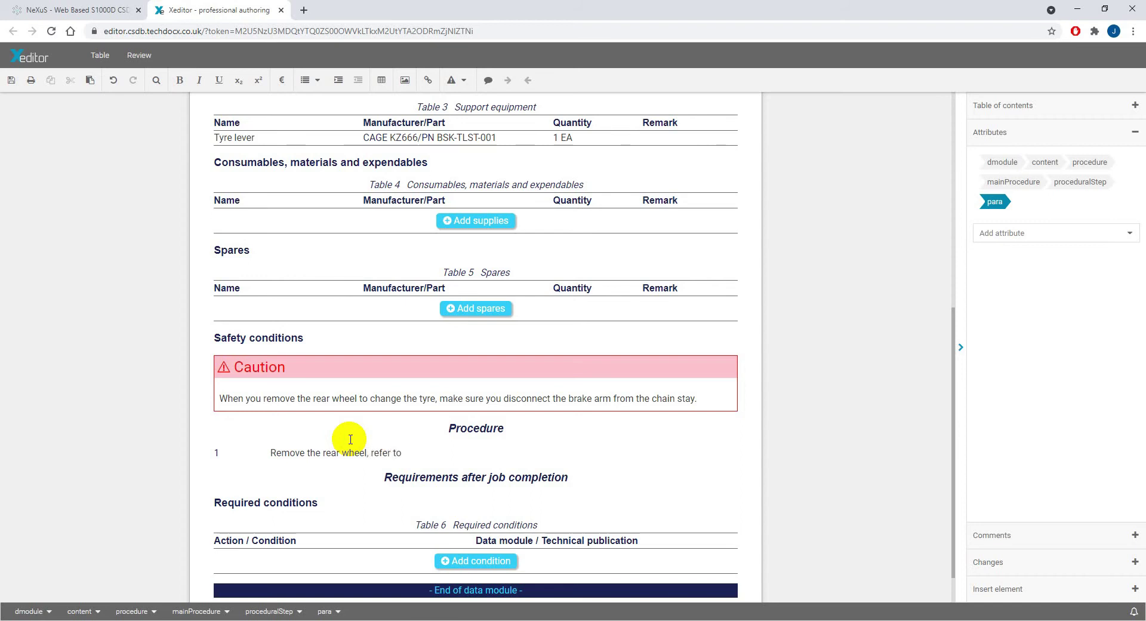
Insert a cross-reference in step 1 to the Rear wheel Remove procedures data module, S1000DBIKE-AAA-DA0-20-00-00AA-520A-A
{"action": "left_click", "coordinate": [428, 83]}
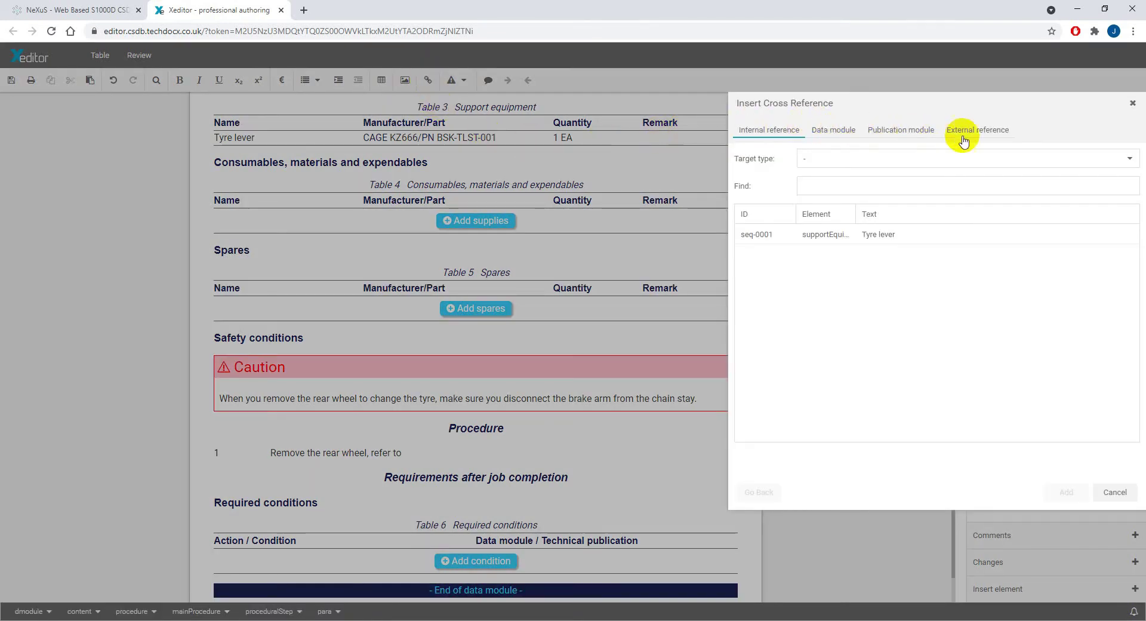
{"action": "left_click", "coordinate": [824, 129]}
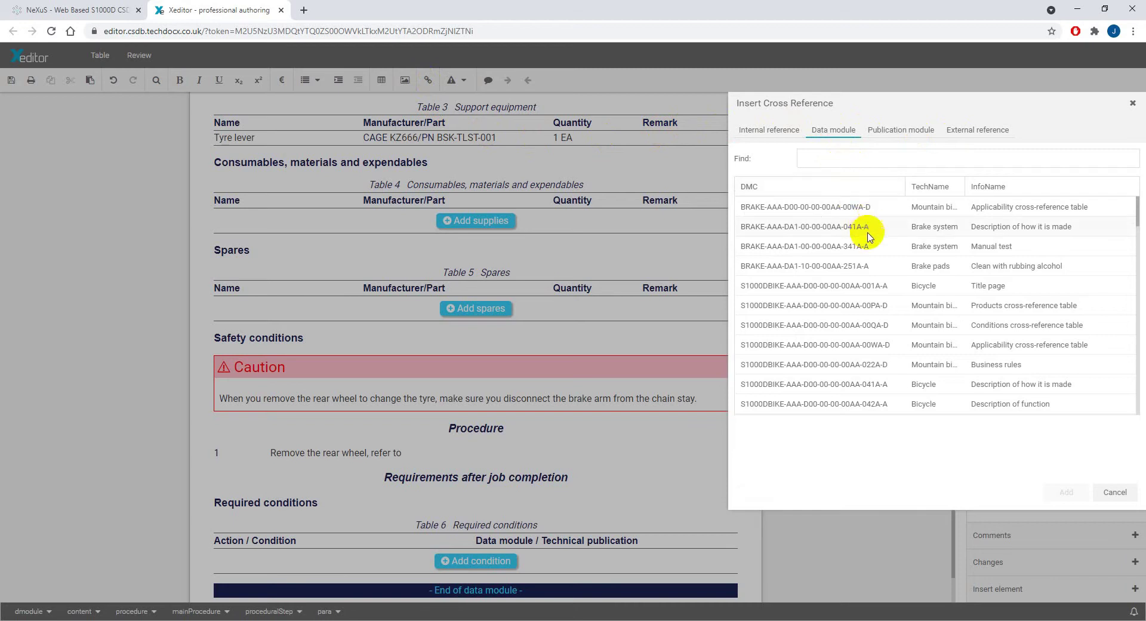
{"action": "left_click", "coordinate": [840, 159]}
{"action": "type", "text": "rear"}
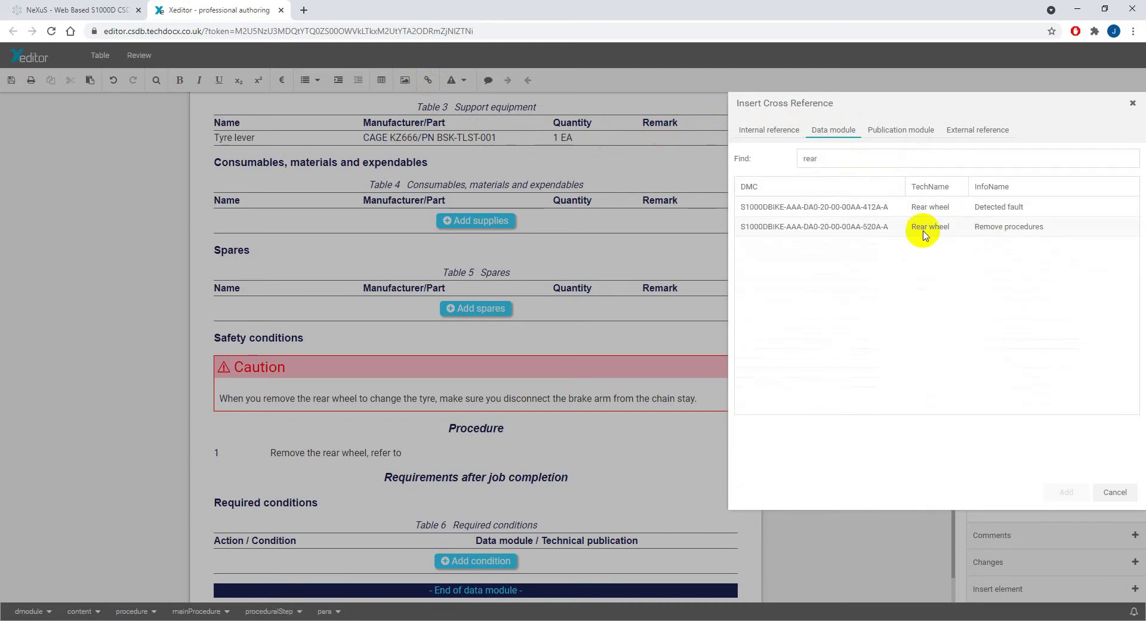
{"action": "left_click", "coordinate": [866, 231]}
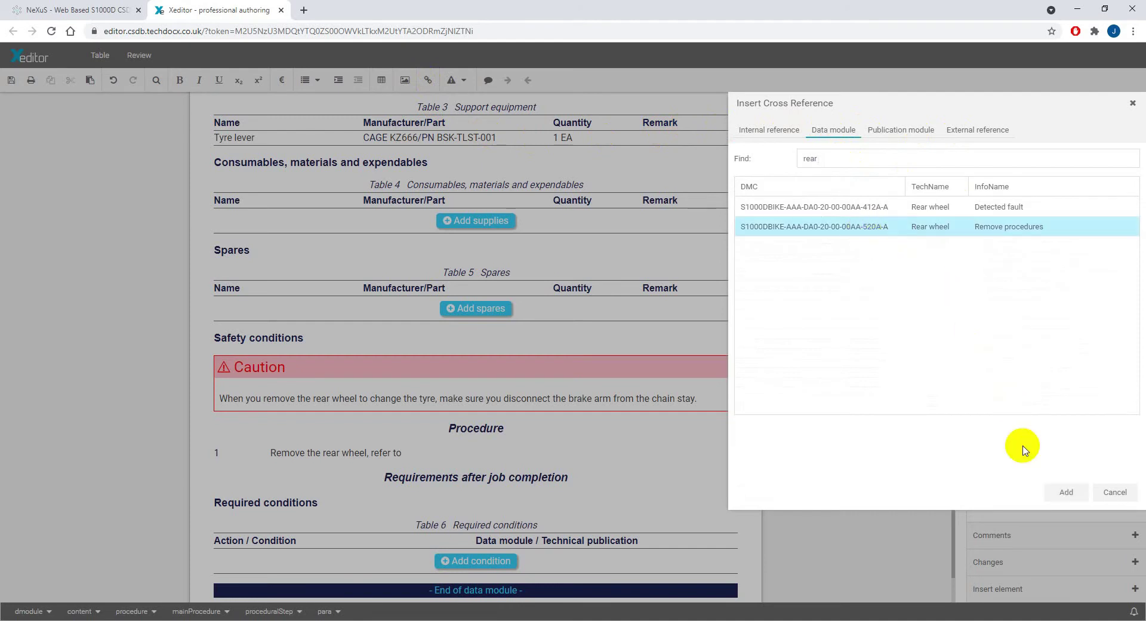
{"action": "left_click", "coordinate": [1060, 494]}
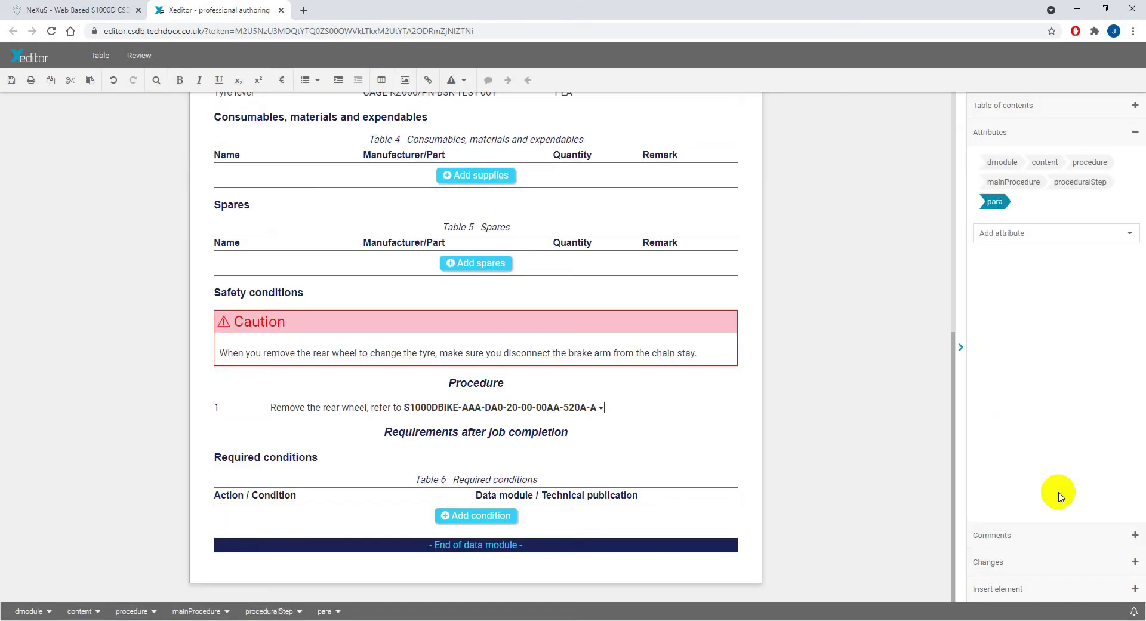
End step 1 with a full stop and add step 2 reading "Make sure there is no air in the tube."
{"action": "left_click", "coordinate": [627, 410]}
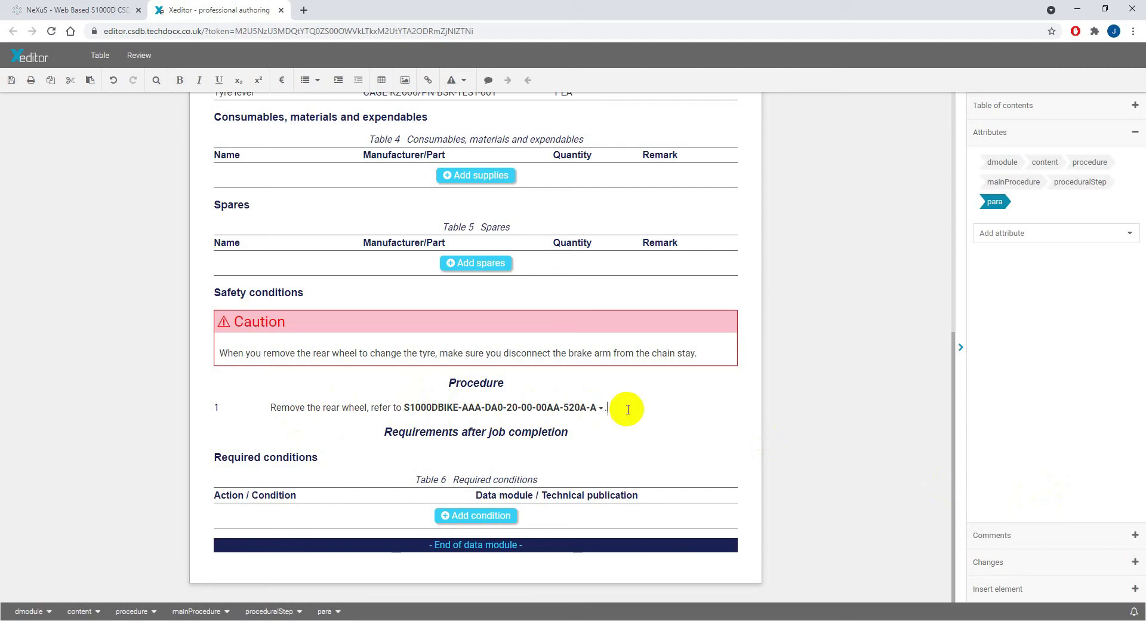
{"action": "key", "text": "Return"}
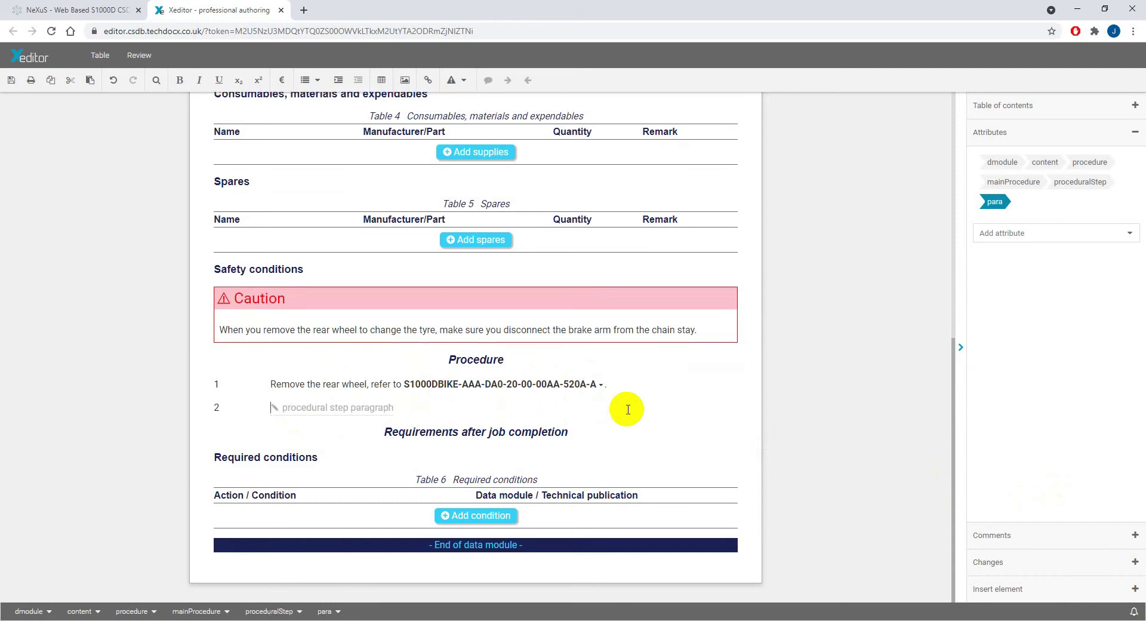
{"action": "type", "text": "Make sure there is no air in the tube."}
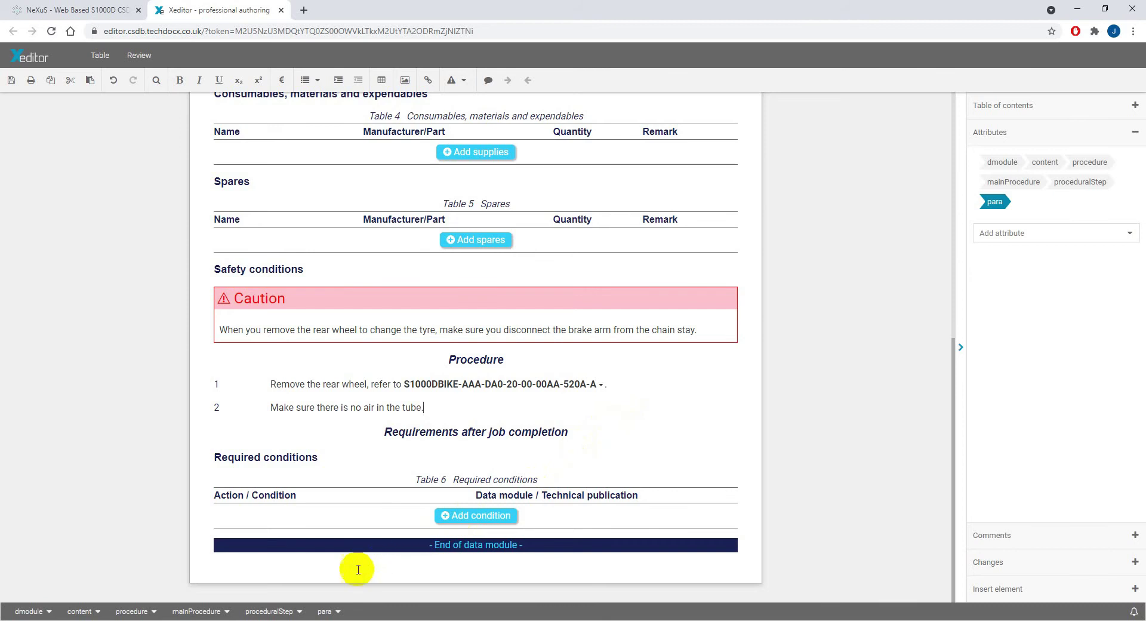
Add substeps under step 2 reading "Loosen the cap on the valve stem." and "Push the valve stem core down to bleed all the air."
{"action": "left_click", "coordinate": [291, 614]}
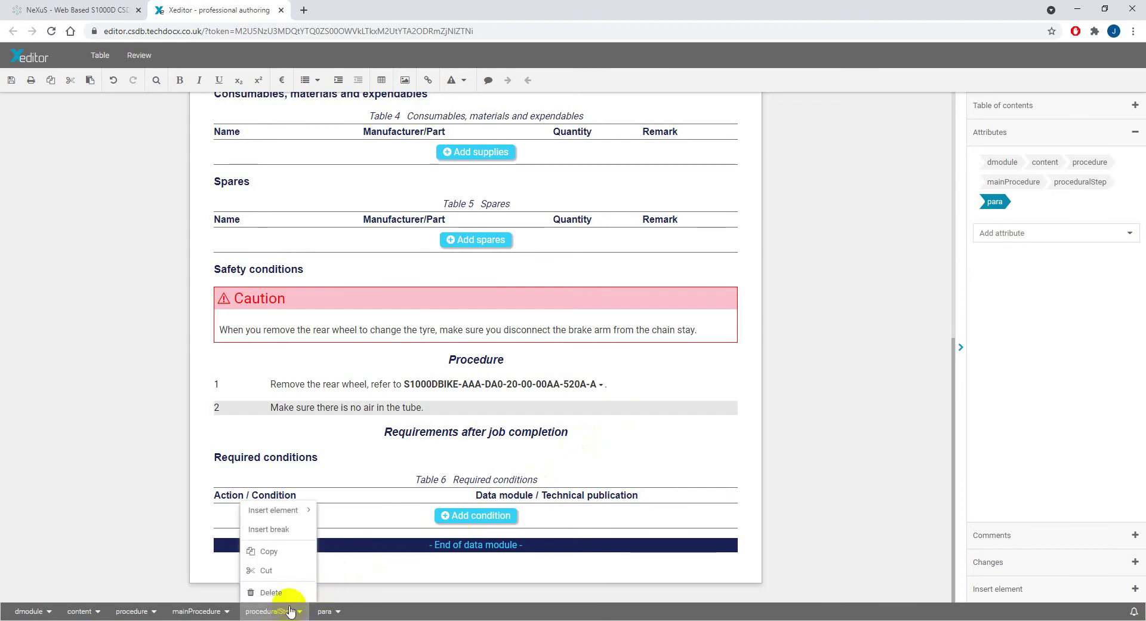
{"action": "mouse_move", "coordinate": [281, 511]}
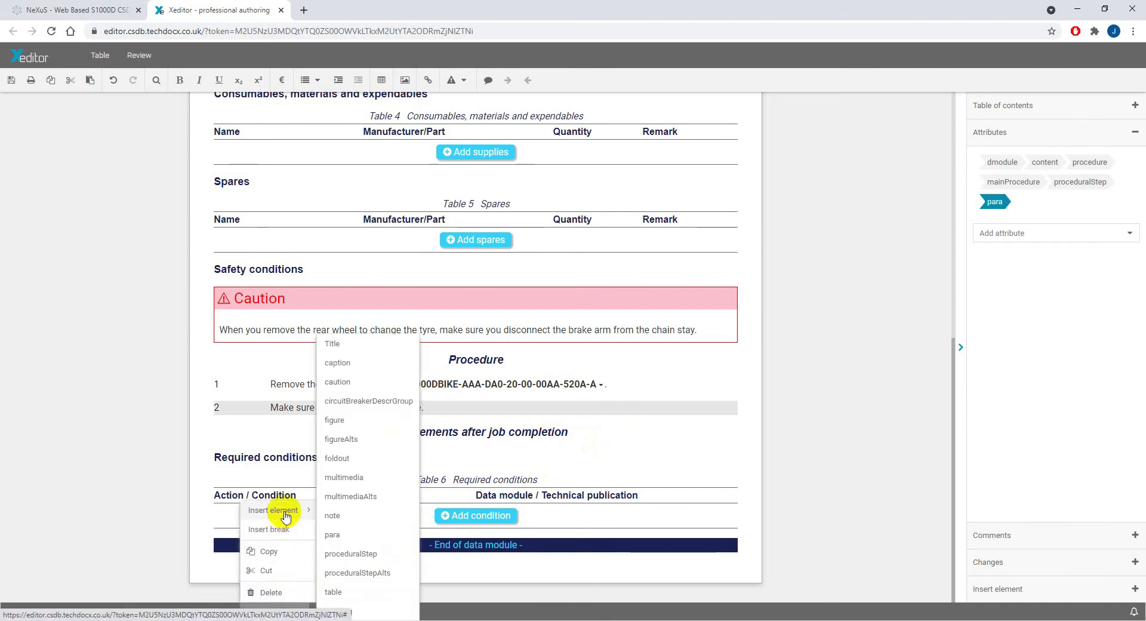
{"action": "left_click", "coordinate": [375, 553]}
{"action": "type", "text": "Loosen the cap on the valve stem."}
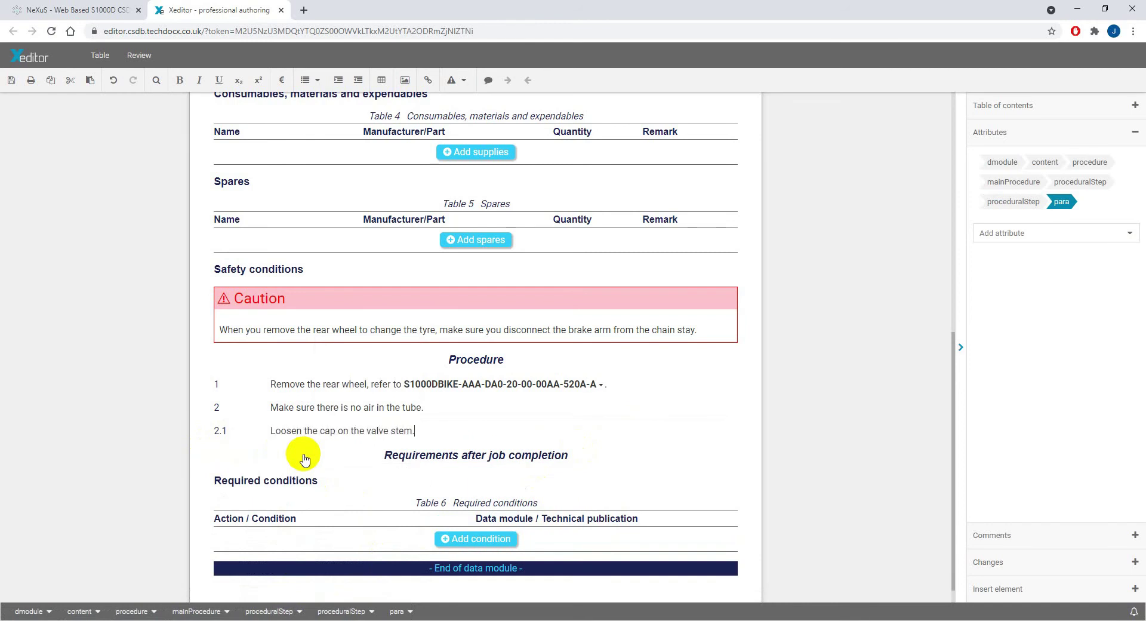
{"action": "key", "text": "Return"}
{"action": "type", "text": "Push the valve stem core down to bleed all the air."}
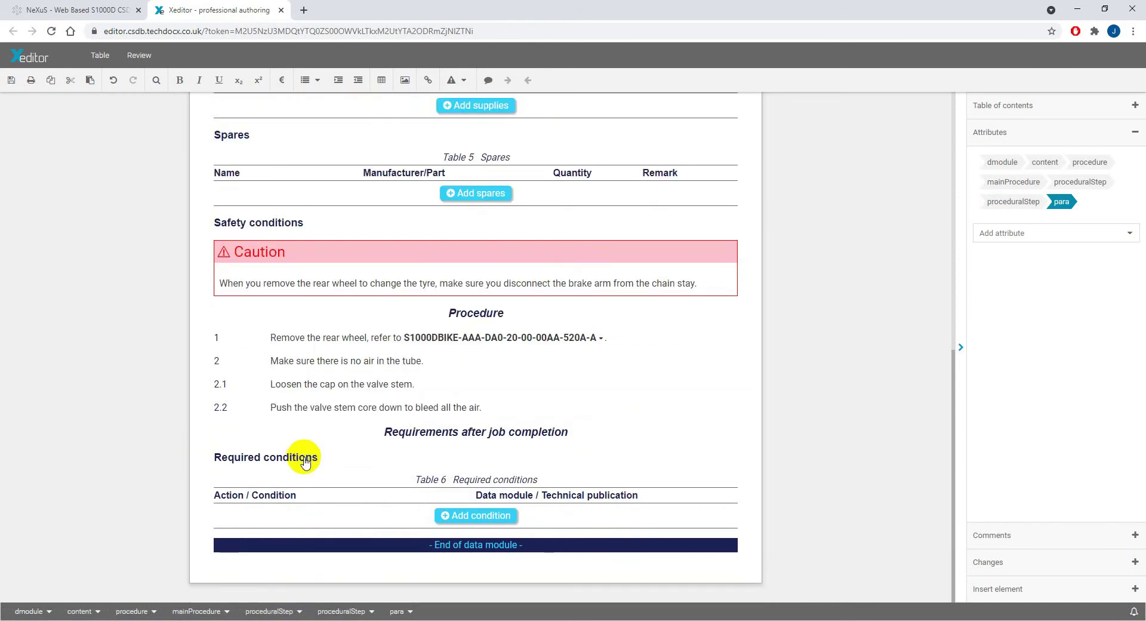
Insert a new proceduralStep after substep 2.2 and outdent it to become main step 3
{"action": "left_click", "coordinate": [295, 615]}
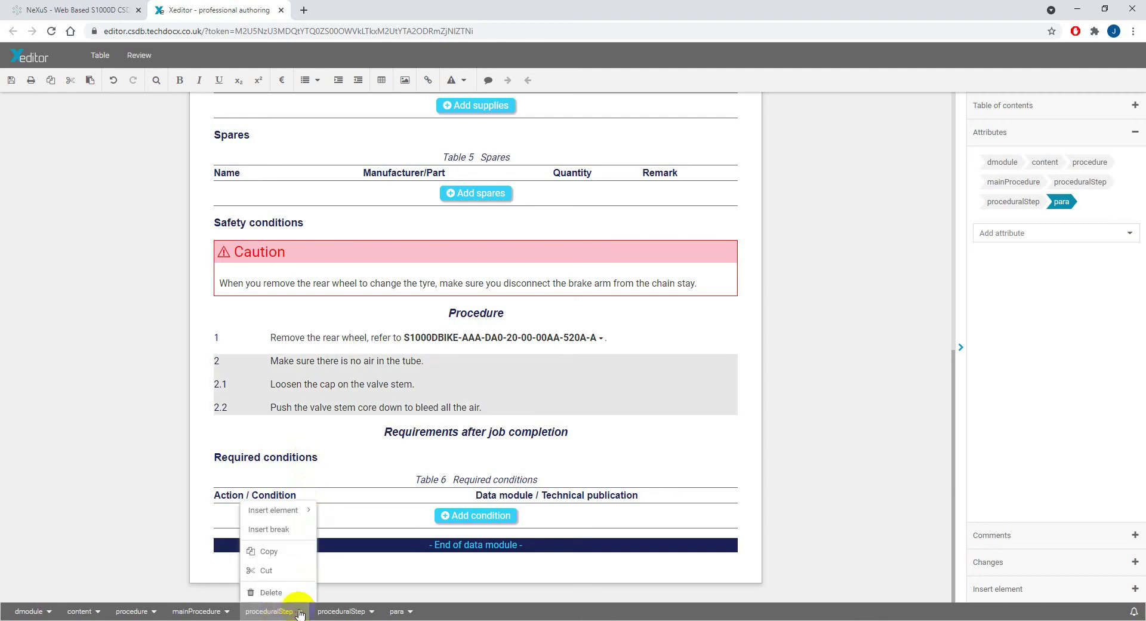
{"action": "mouse_move", "coordinate": [276, 510]}
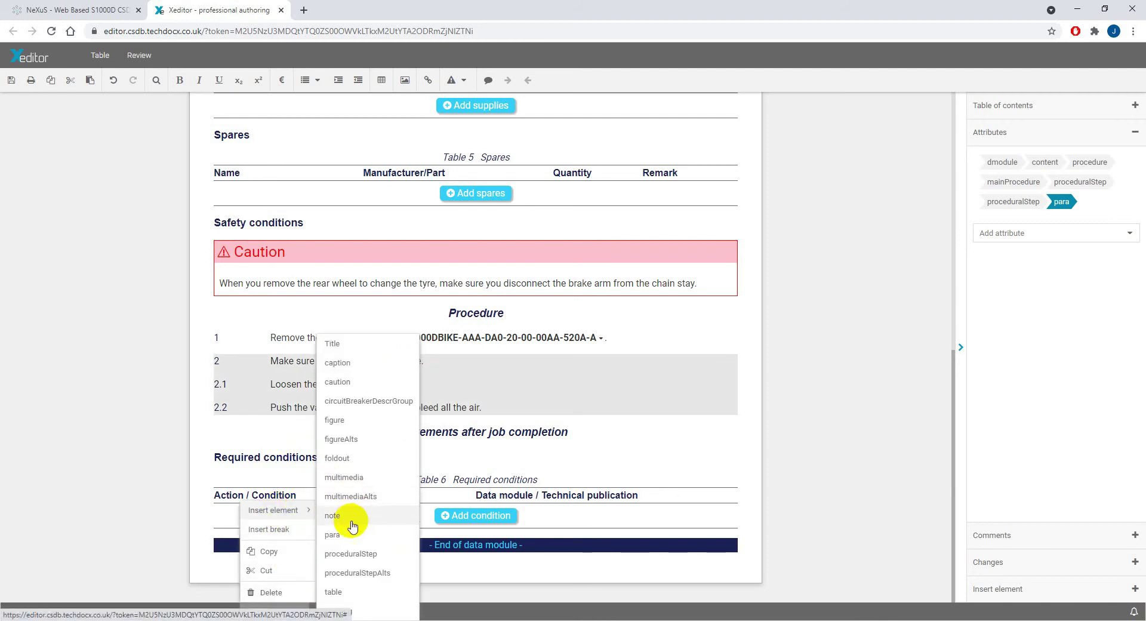
{"action": "left_click", "coordinate": [353, 553]}
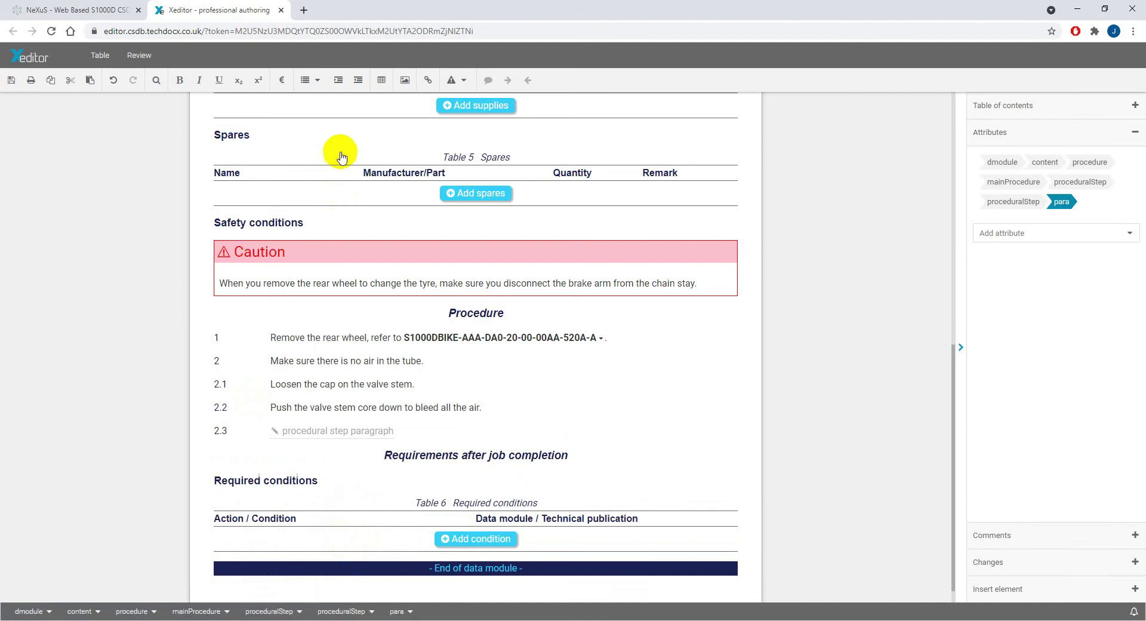
{"action": "left_click", "coordinate": [358, 84]}
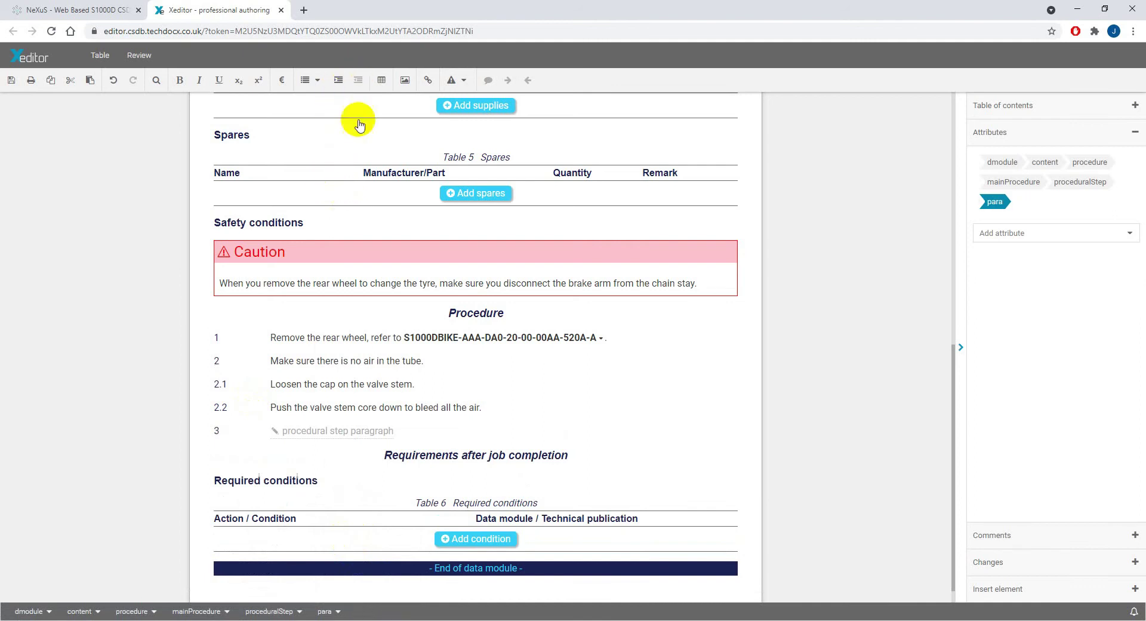
Write step 3 as "Use a Tyre lever to move the tyre bead out of its seat.", with Tyre lever as an internal reference to seq-0001
{"action": "type", "text": "Use"}
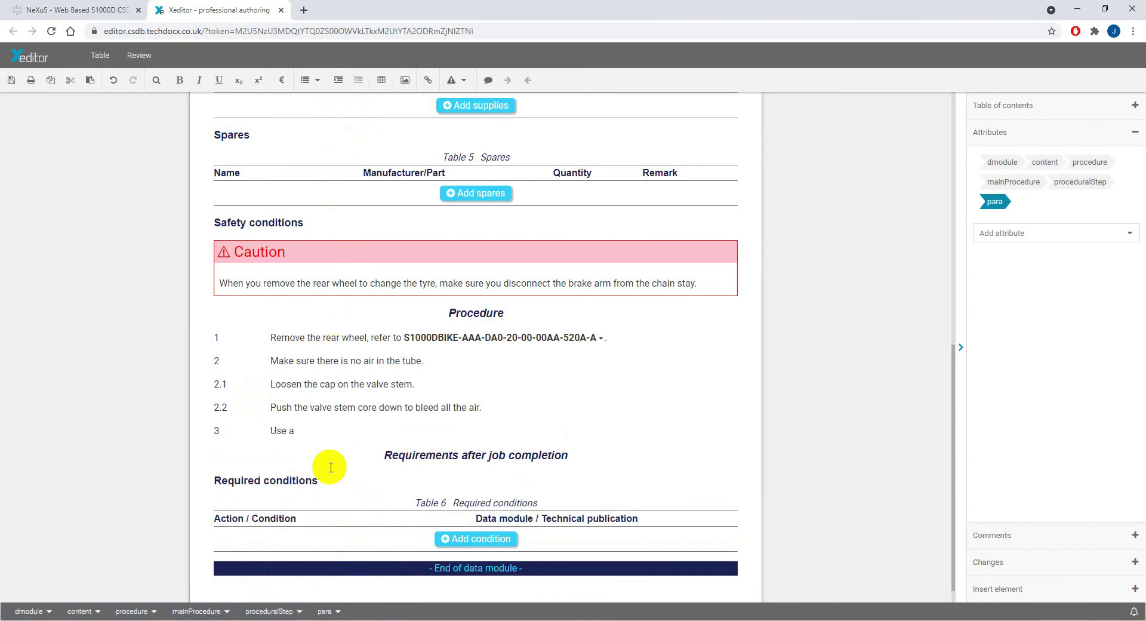
{"action": "type", "text": " a"}
{"action": "left_click", "coordinate": [428, 82]}
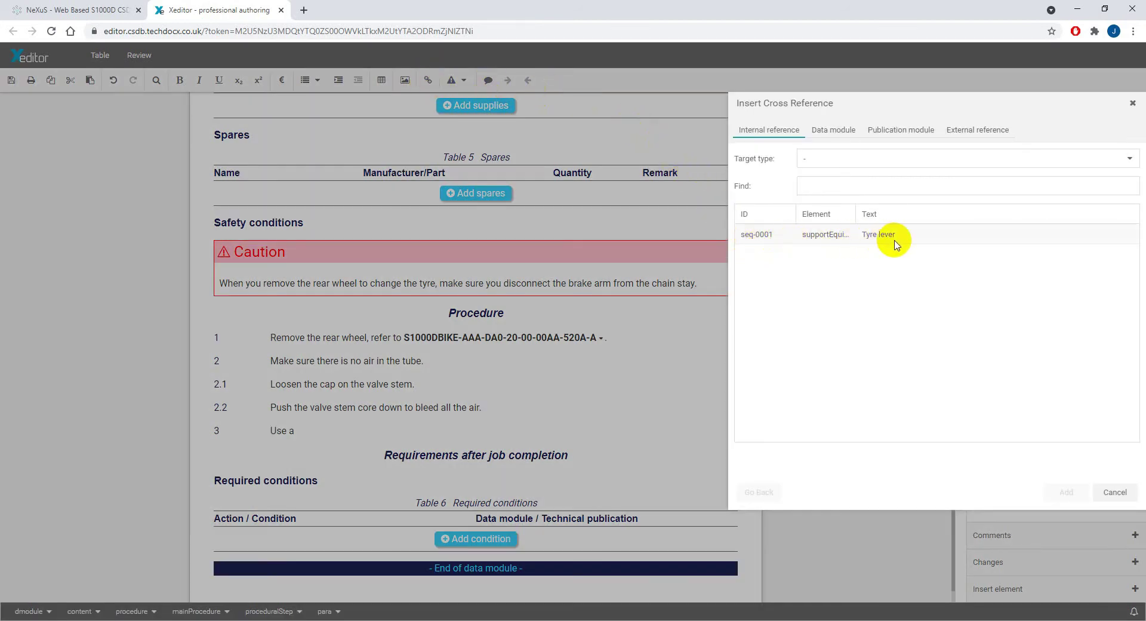
{"action": "left_click", "coordinate": [782, 241]}
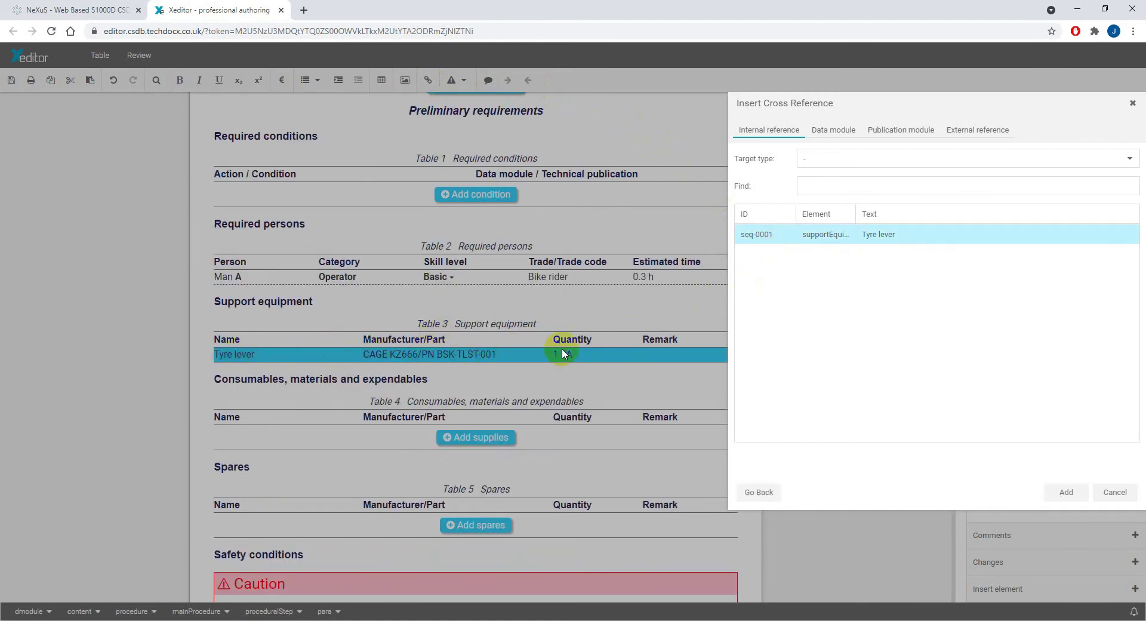
{"action": "left_click", "coordinate": [1061, 494]}
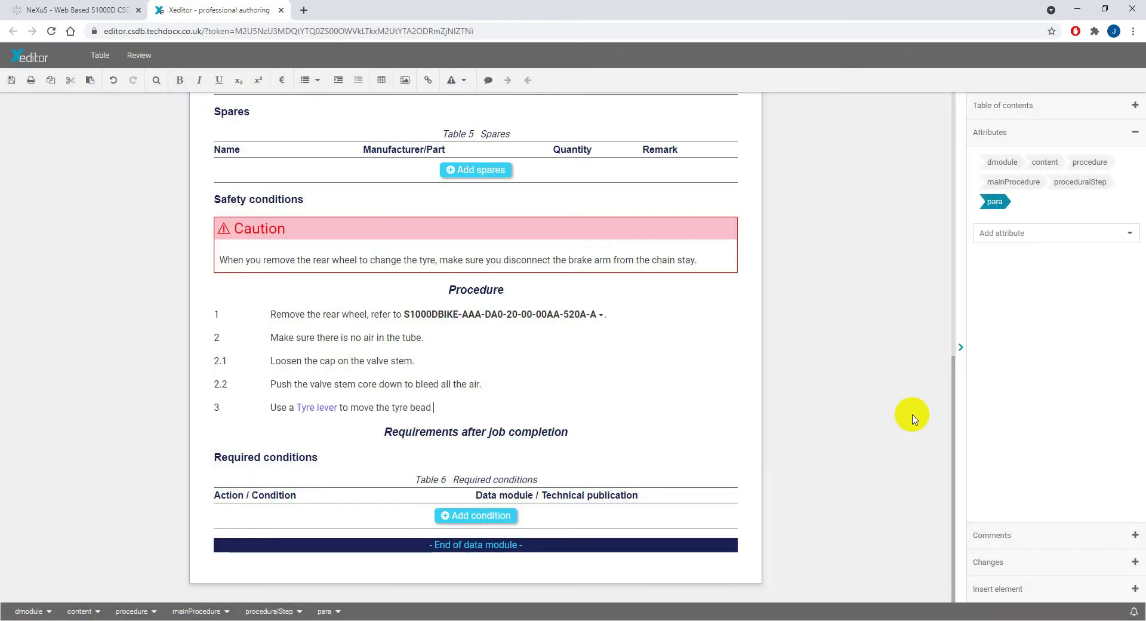
Add step 4 reading "Lift the tyre bead above the lip of the rim. Refer to"
{"action": "key", "text": "Return"}
{"action": "type", "text": "Lis"}
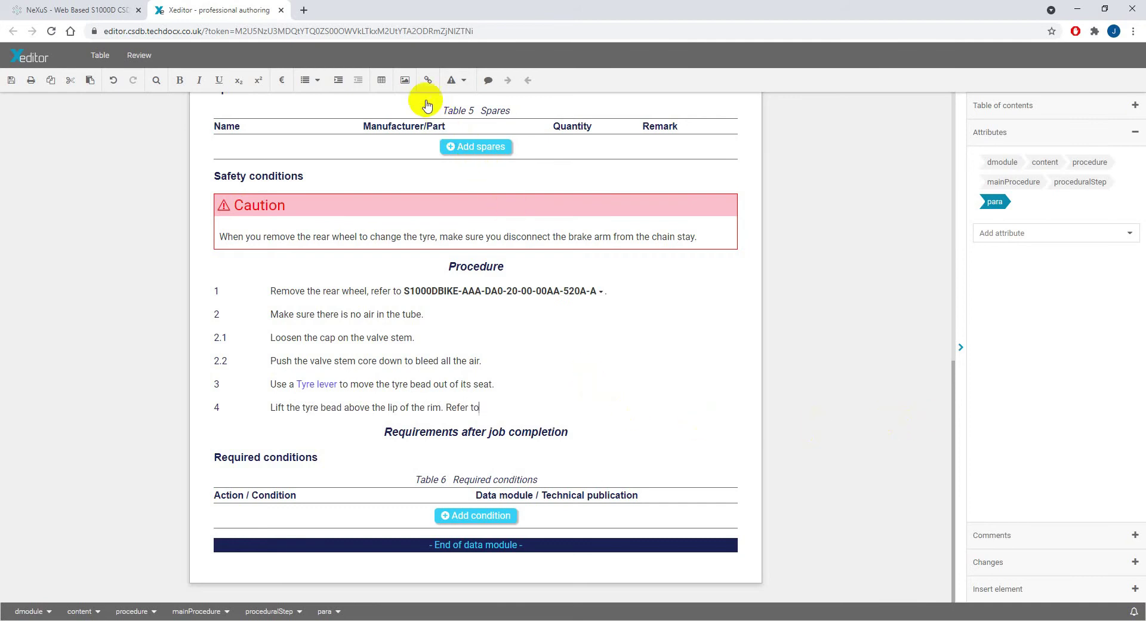
Insert image ICN-S1000DBIKE-AAA-DA00000-0-U8025-00506-A-04-1 as a figure under step 4 and title it "Tyre removal"
{"action": "left_click", "coordinate": [404, 79]}
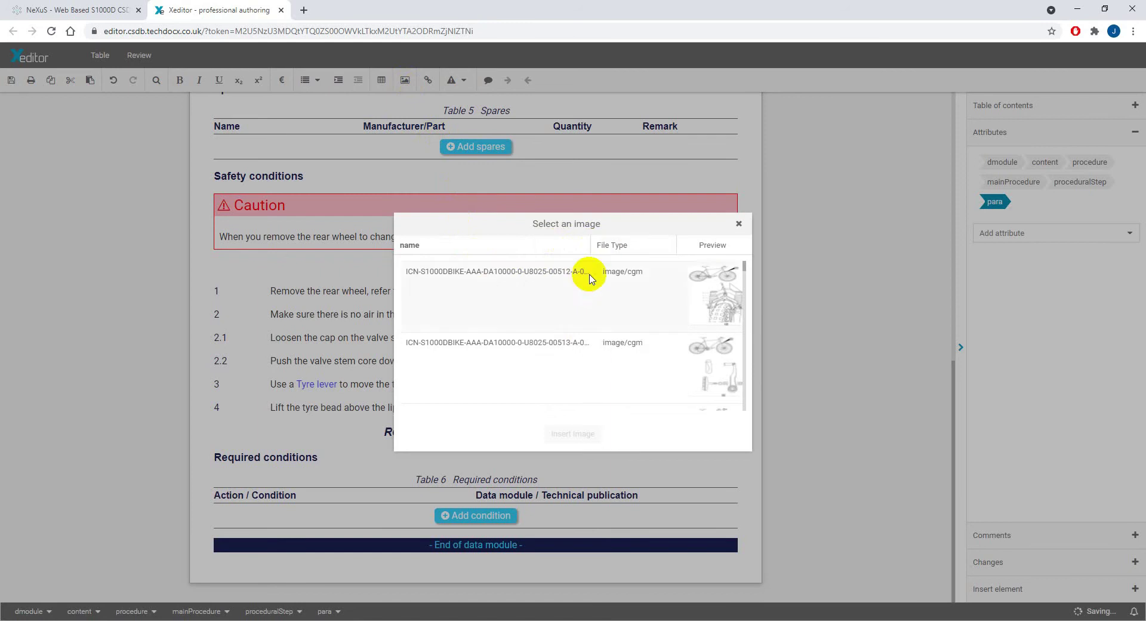
{"action": "scroll", "coordinate": [585, 333], "scroll_direction": "down", "scroll_amount": 5}
{"action": "scroll", "coordinate": [586, 334], "scroll_direction": "down", "scroll_amount": 2}
{"action": "left_click", "coordinate": [586, 335]}
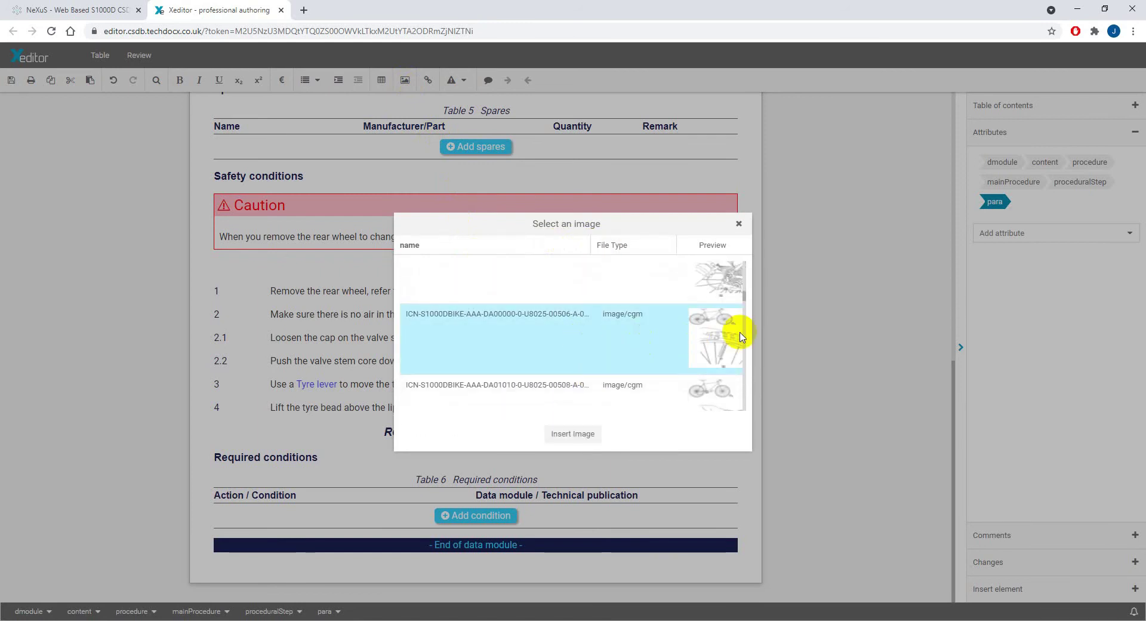
{"action": "left_click", "coordinate": [561, 436]}
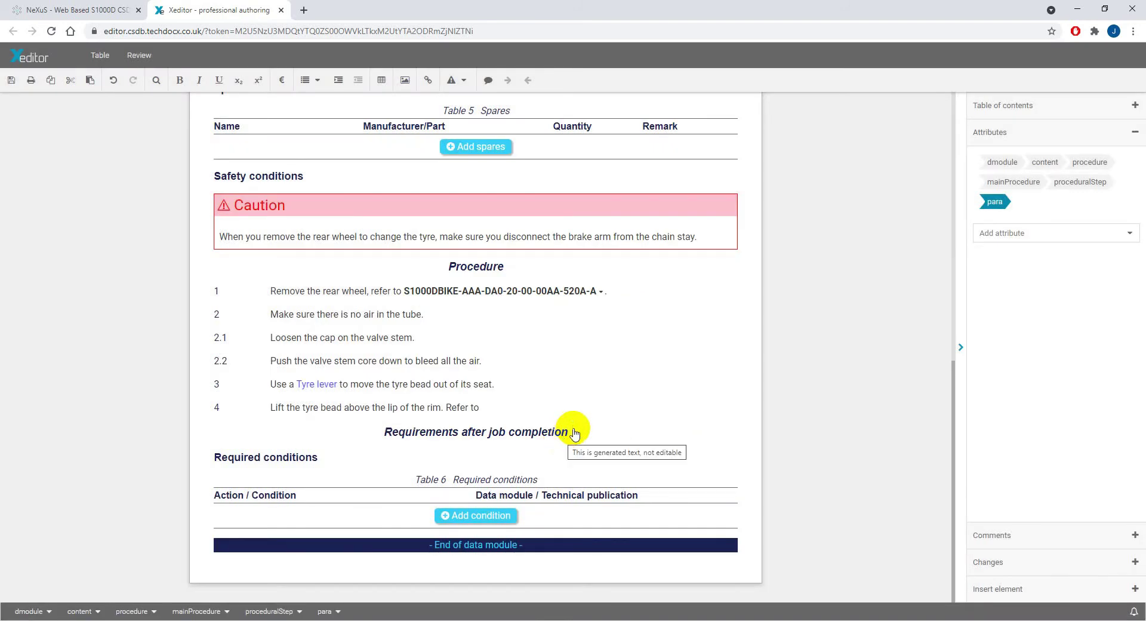
{"action": "scroll", "coordinate": [567, 302], "scroll_direction": "down", "scroll_amount": 6}
{"action": "scroll", "coordinate": [569, 376], "scroll_direction": "down", "scroll_amount": 3}
{"action": "scroll", "coordinate": [569, 376], "scroll_direction": "up", "scroll_amount": 8}
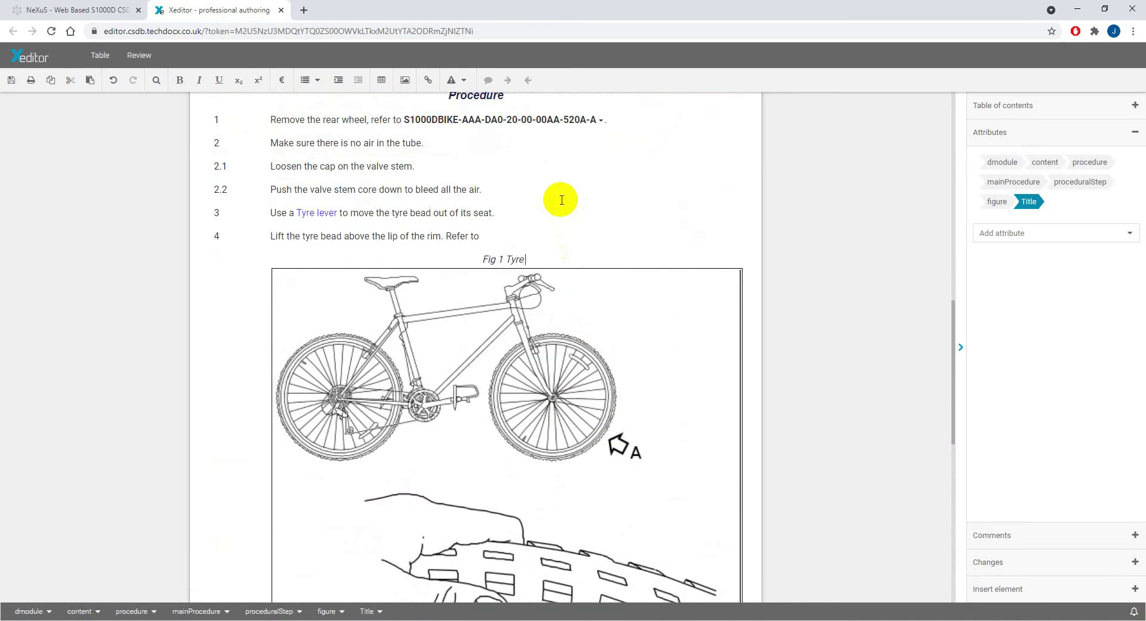
{"action": "left_click", "coordinate": [499, 237]}
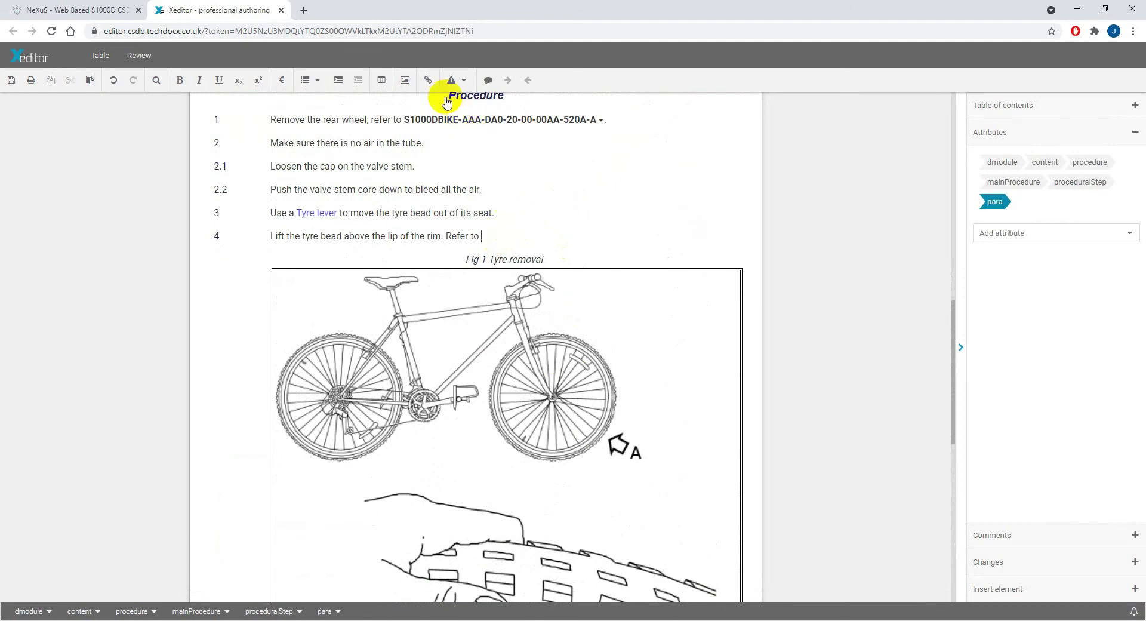
{"action": "left_click", "coordinate": [429, 84]}
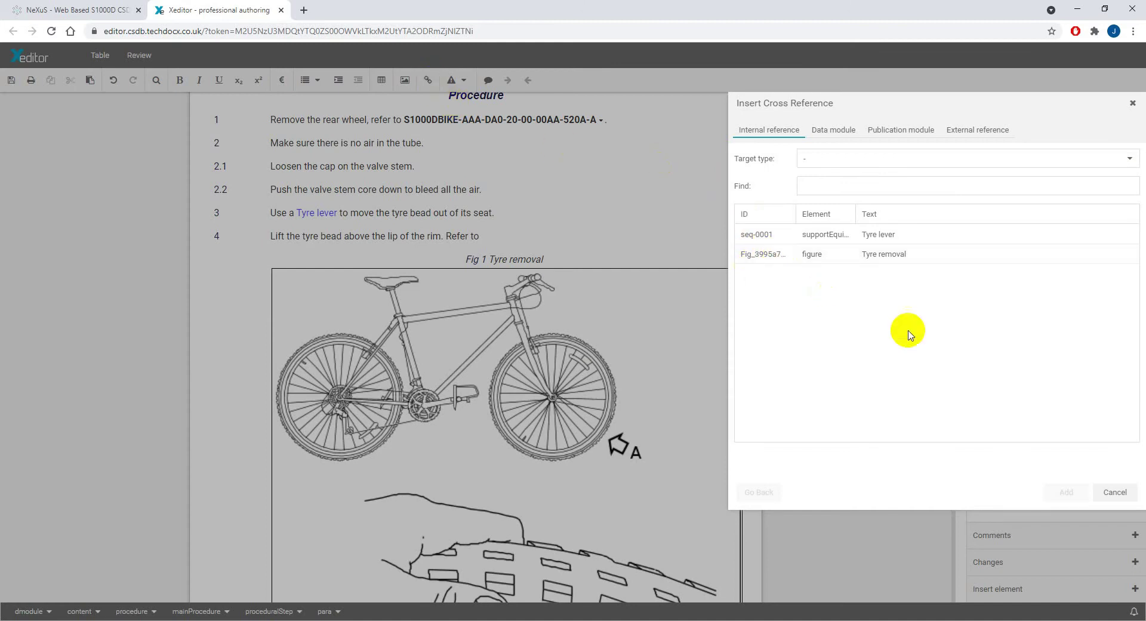
{"action": "left_click", "coordinate": [1114, 492]}
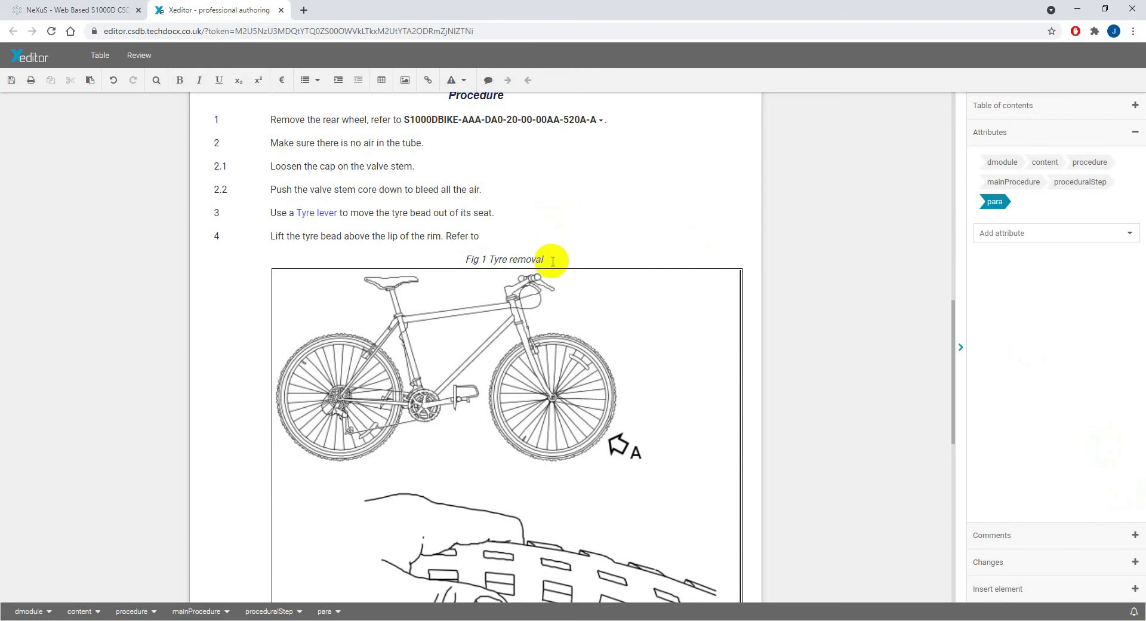
Set the id attribute of the Tyre removal figure to fig-0001
{"action": "left_click", "coordinate": [543, 296]}
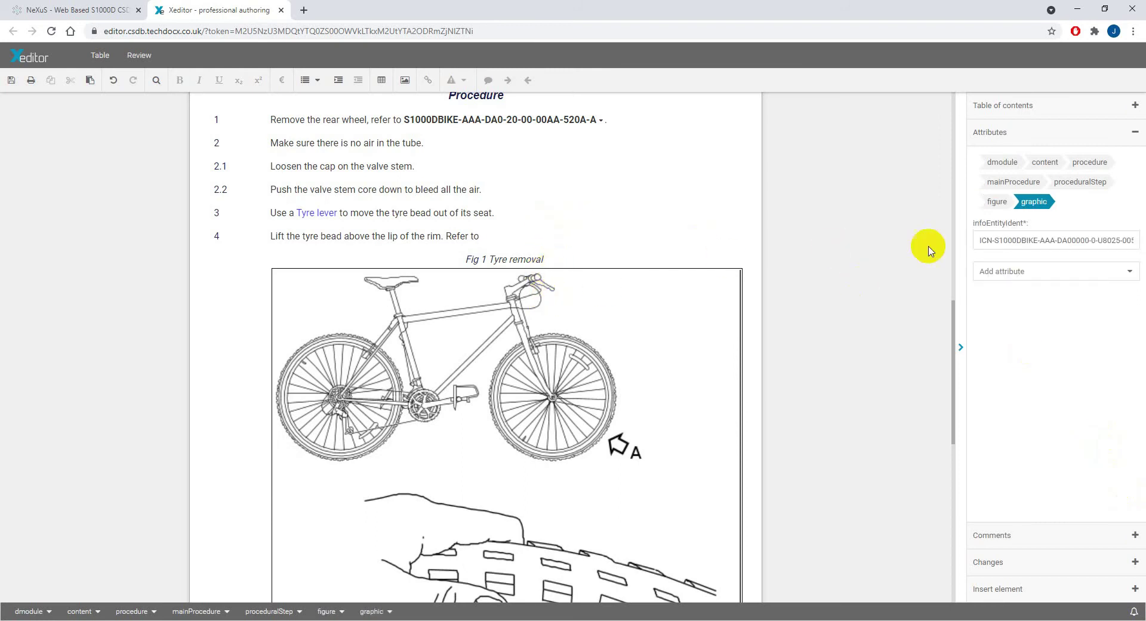
{"action": "left_click", "coordinate": [1003, 202]}
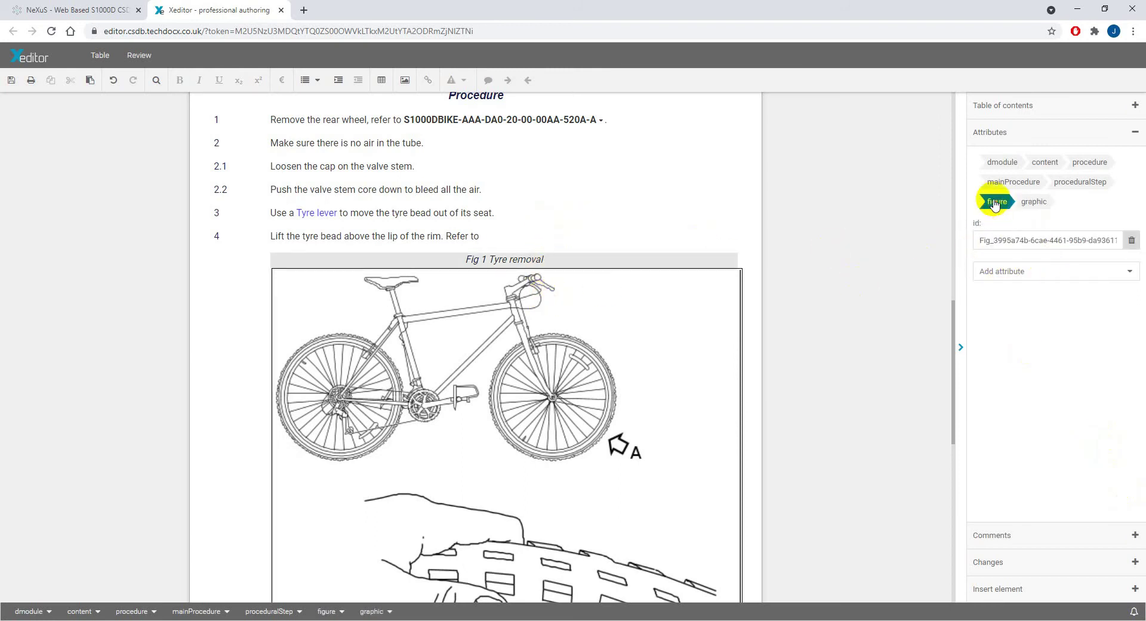
{"action": "left_click_drag", "start_coordinate": [986, 240], "coordinate": [1067, 244]}
{"action": "key", "text": "BackSpace"}
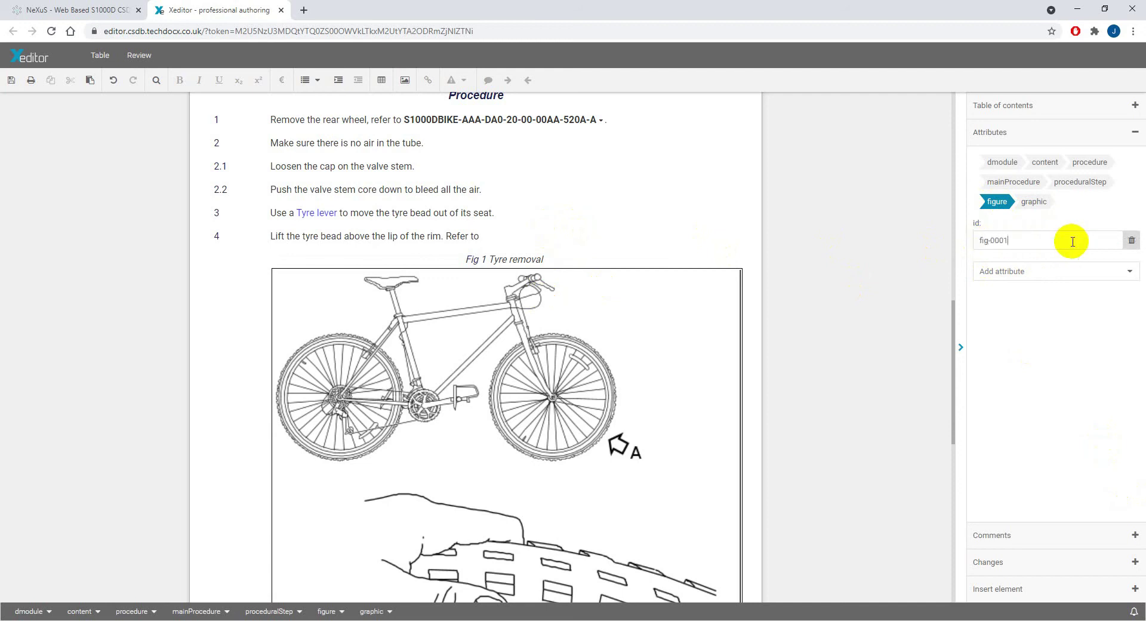
Complete step 4 after "Refer to" with an internal reference to figure fig-0001, followed by a full stop
{"action": "left_click", "coordinate": [526, 235]}
{"action": "left_click", "coordinate": [428, 80]}
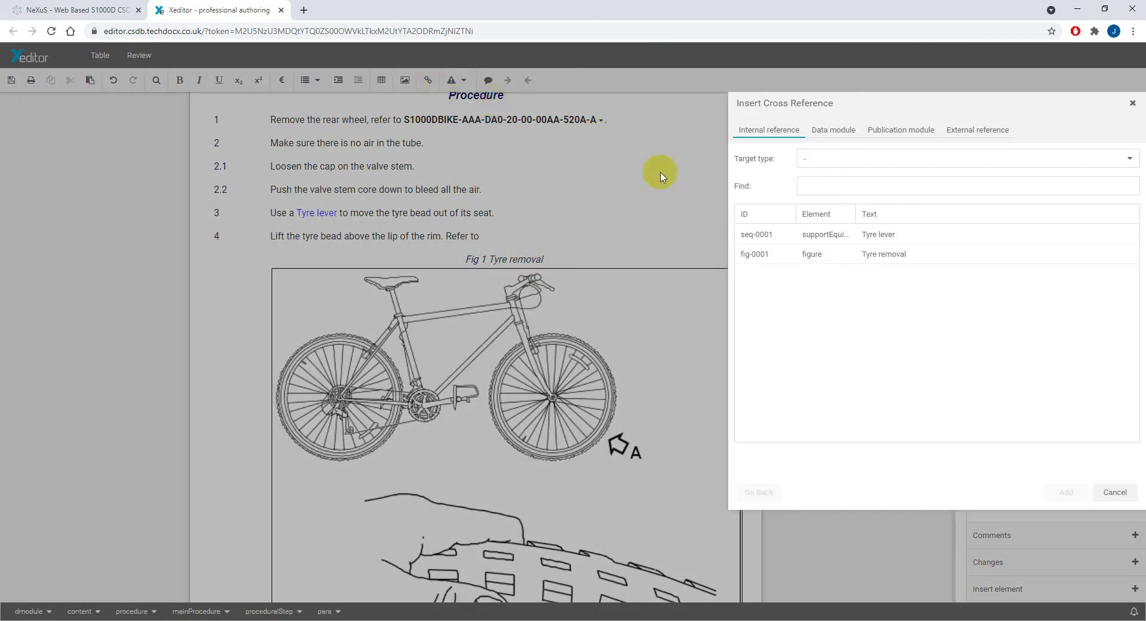
{"action": "left_click", "coordinate": [789, 256]}
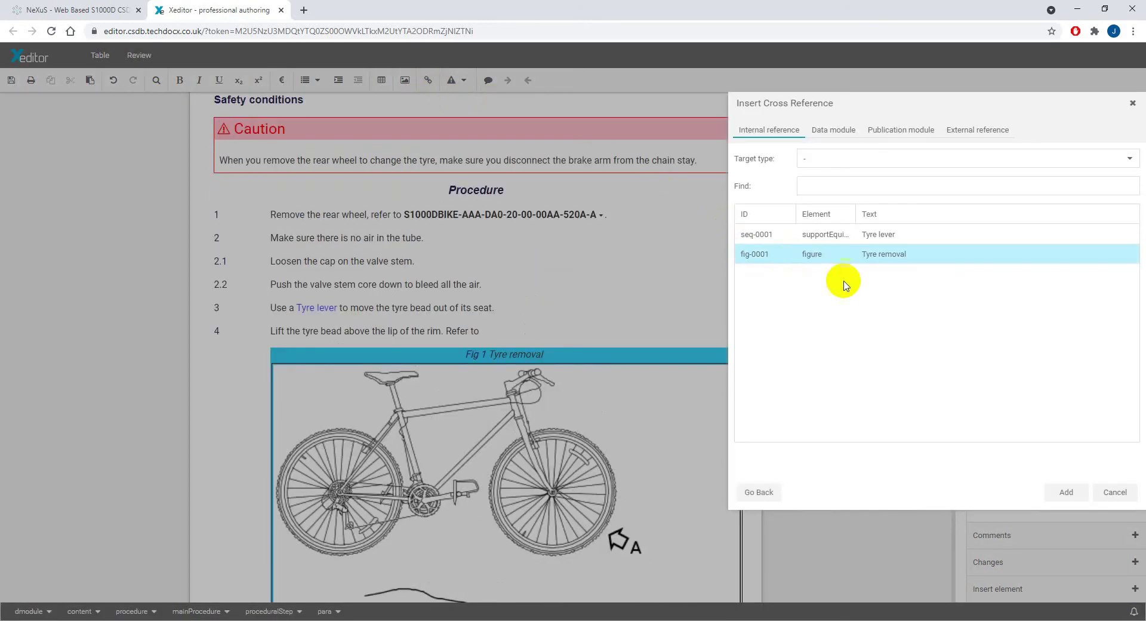
{"action": "left_click", "coordinate": [1065, 495]}
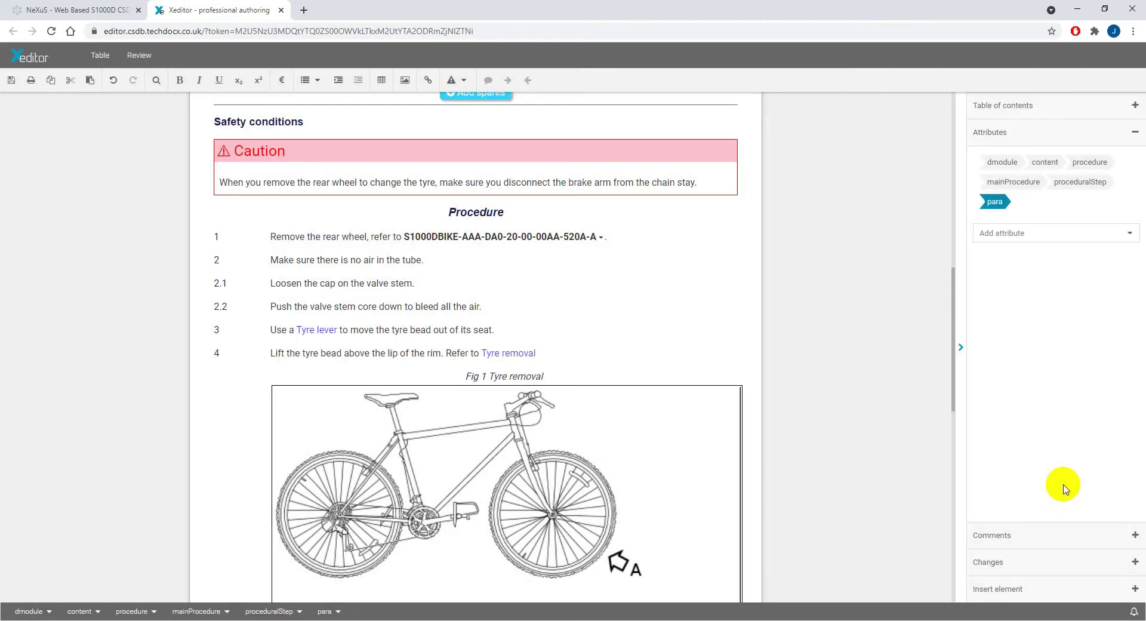
{"action": "type", "text": "."}
Save the data module and generate its PDF
{"action": "scroll", "coordinate": [571, 277], "scroll_direction": "down", "scroll_amount": 15}
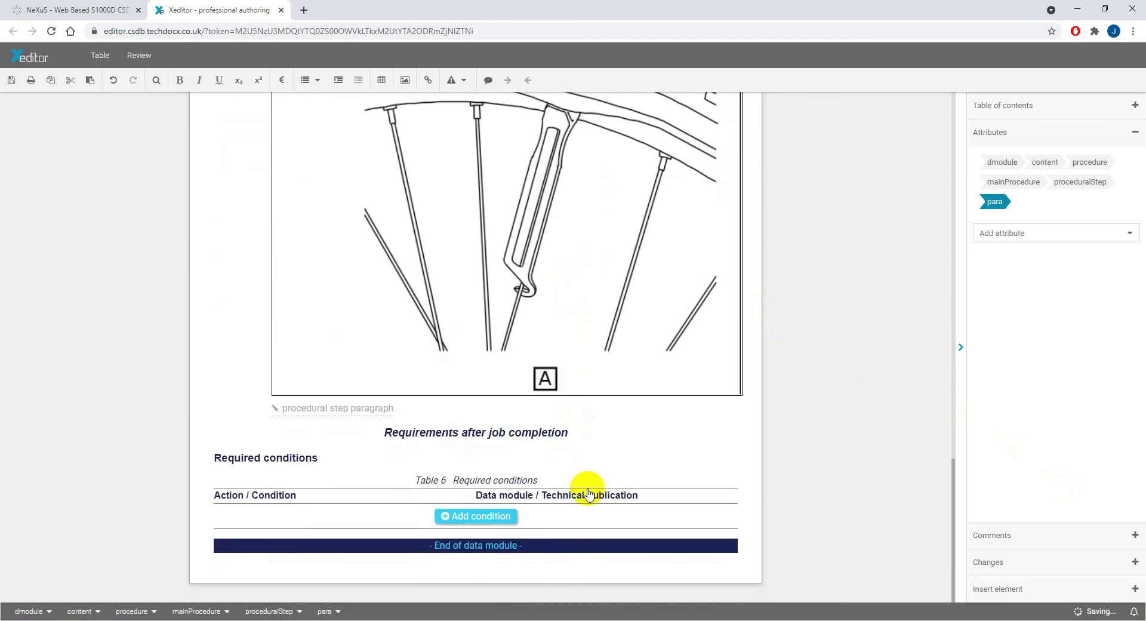
{"action": "scroll", "coordinate": [229, 396], "scroll_direction": "up", "scroll_amount": 12}
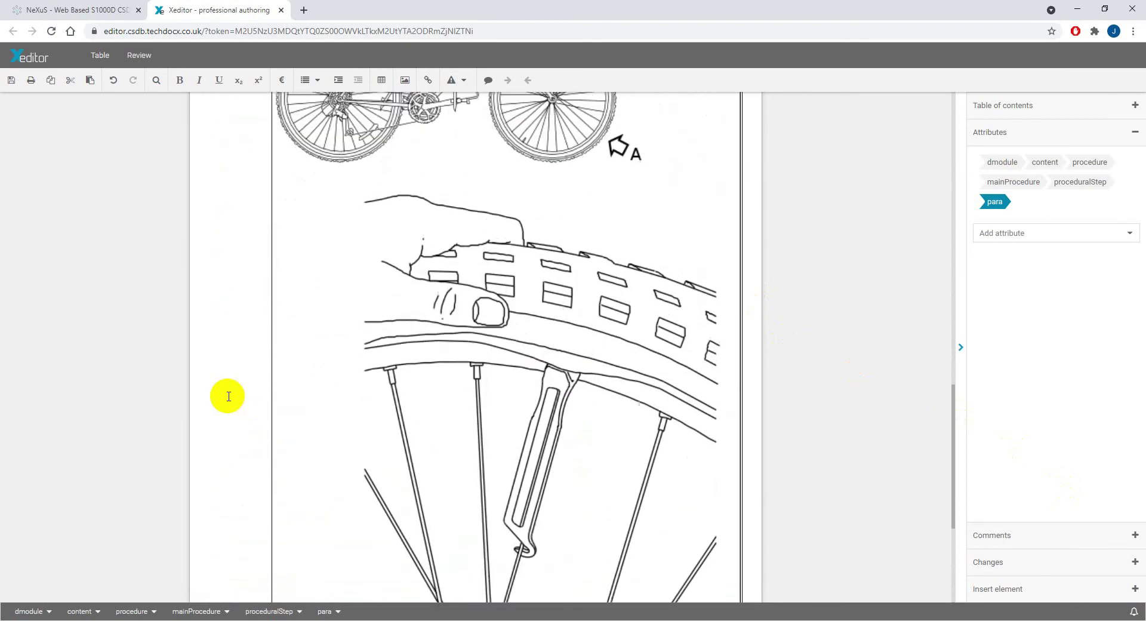
{"action": "scroll", "coordinate": [228, 396], "scroll_direction": "up", "scroll_amount": 12}
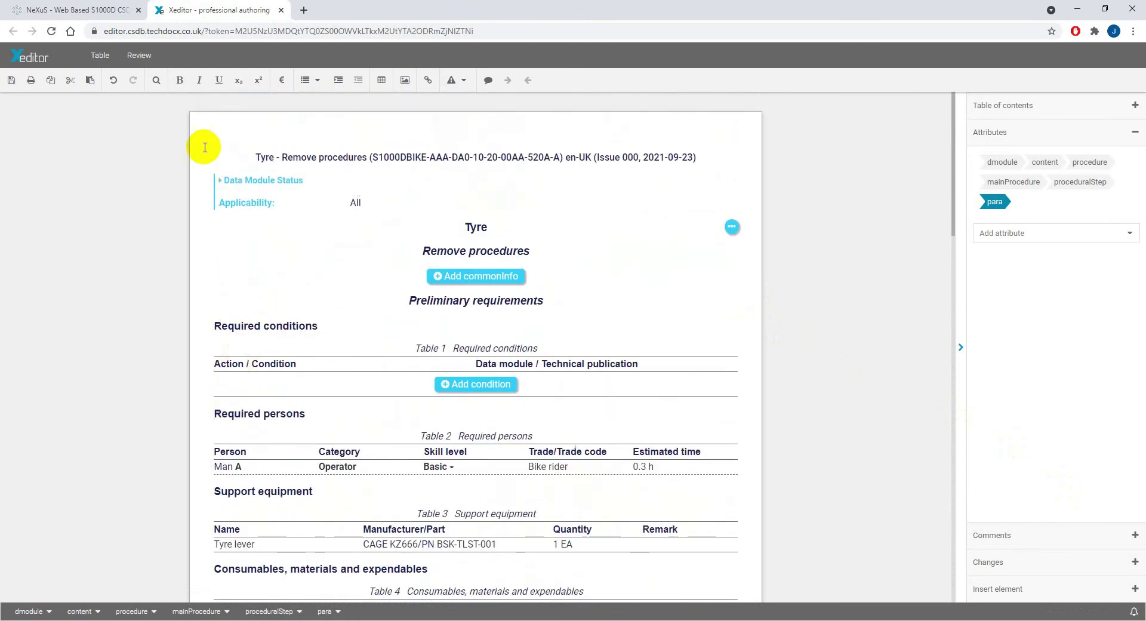
{"action": "left_click", "coordinate": [10, 82]}
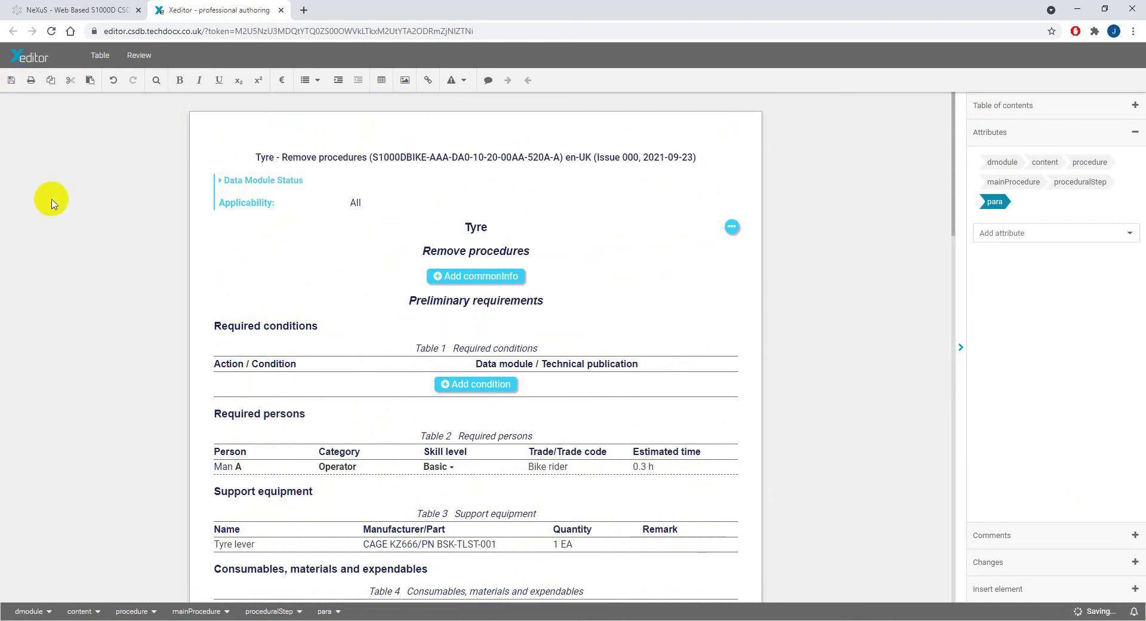
{"action": "left_click", "coordinate": [32, 84]}
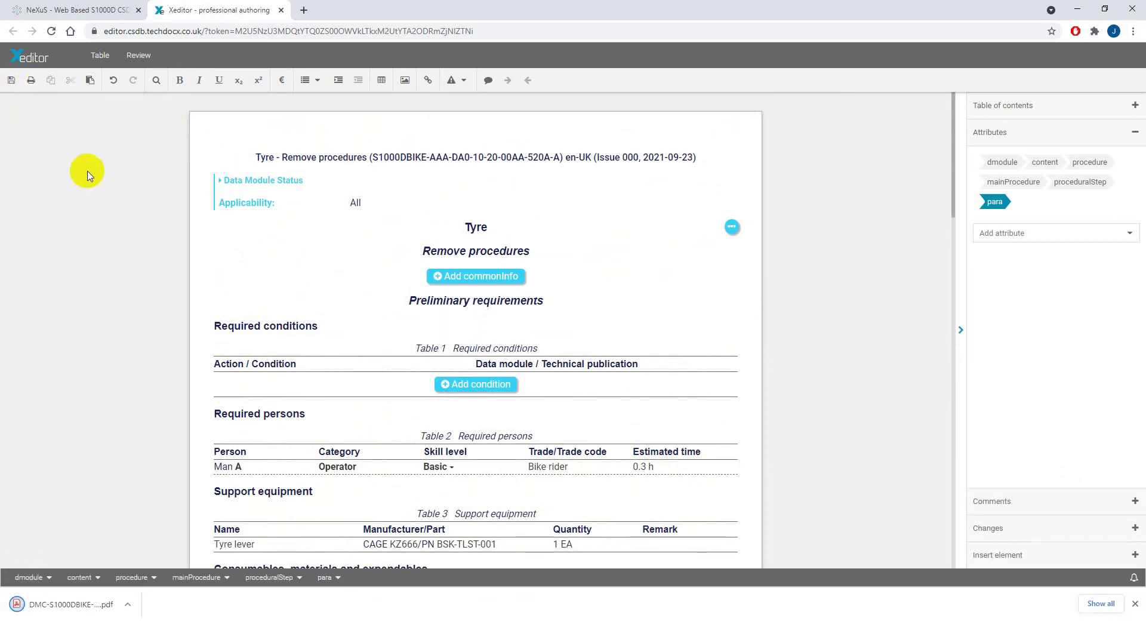
Open the generated PDF, examine its title page, preliminary requirements, caution, procedure steps and figure, and close it
{"action": "left_click", "coordinate": [86, 604]}
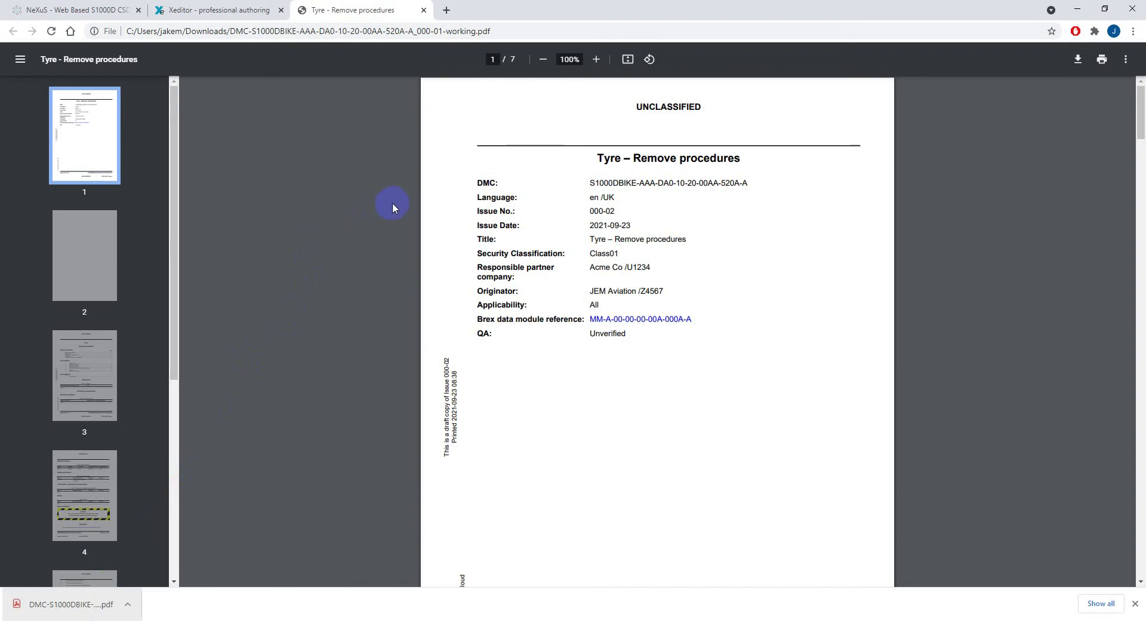
{"action": "scroll", "coordinate": [392, 206], "scroll_direction": "down", "scroll_amount": 6}
{"action": "scroll", "coordinate": [392, 208], "scroll_direction": "down", "scroll_amount": 14}
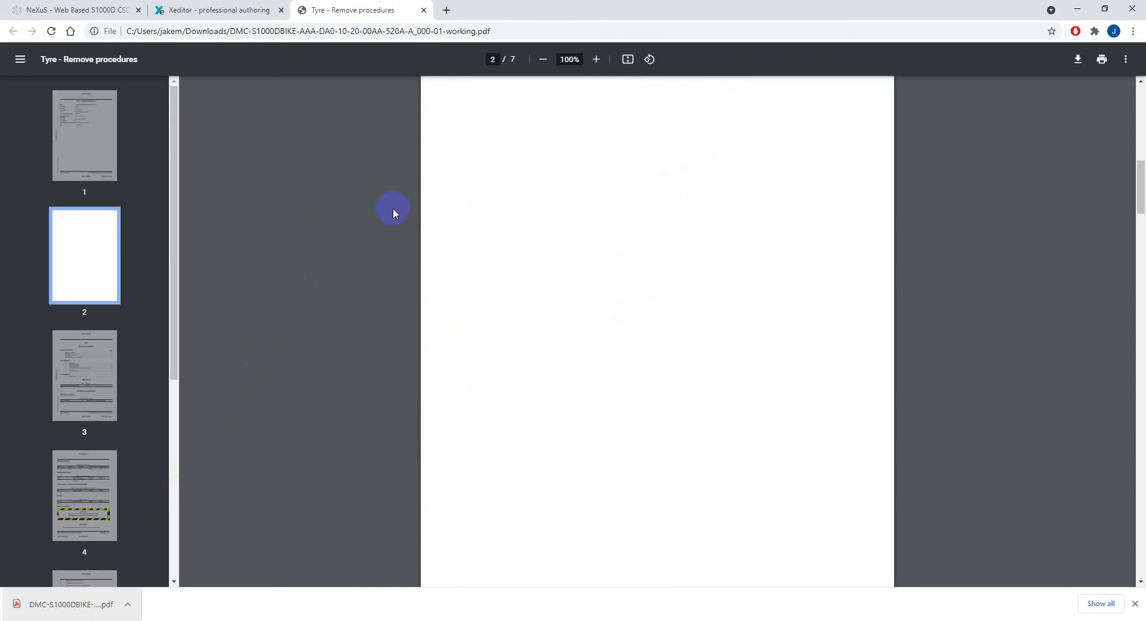
{"action": "scroll", "coordinate": [392, 211], "scroll_direction": "down", "scroll_amount": 11}
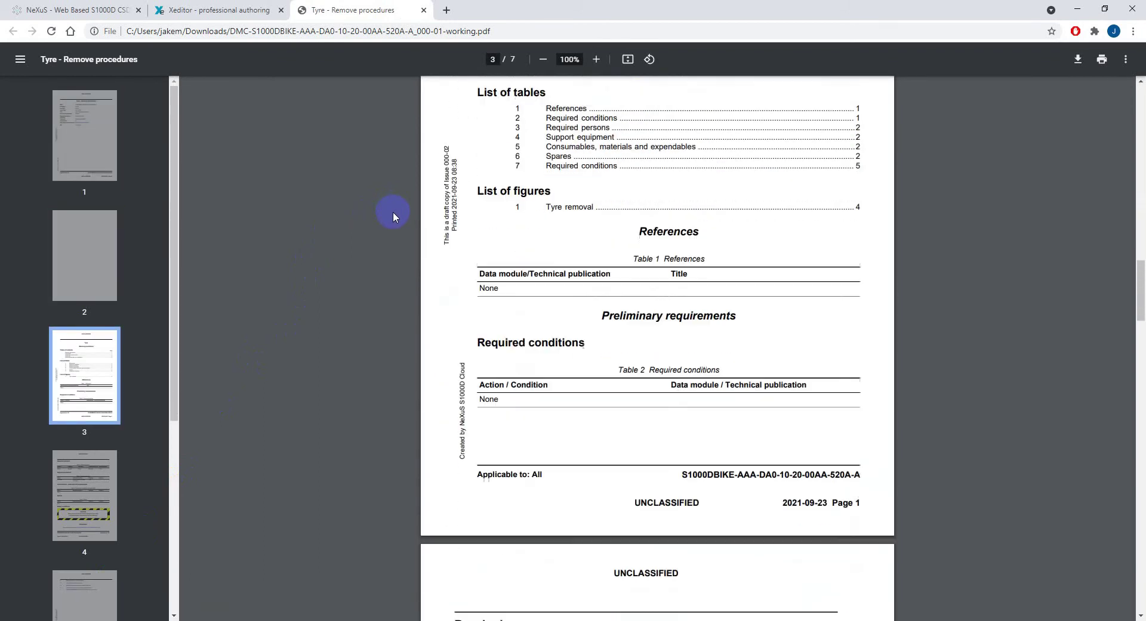
{"action": "scroll", "coordinate": [393, 212], "scroll_direction": "down", "scroll_amount": 9}
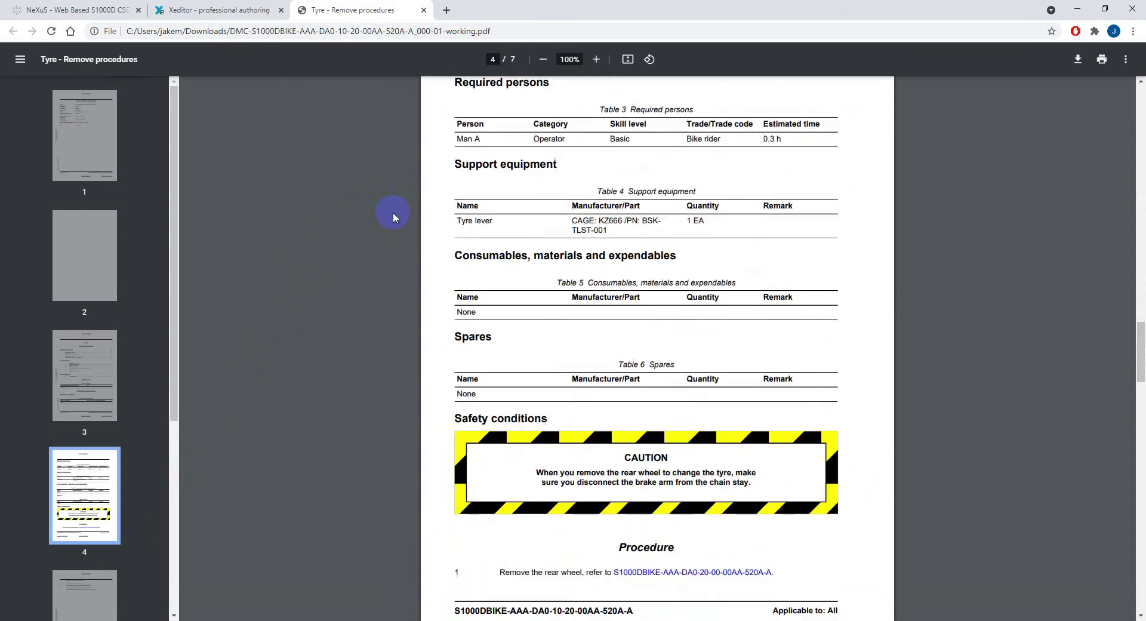
{"action": "scroll", "coordinate": [393, 212], "scroll_direction": "down", "scroll_amount": 3}
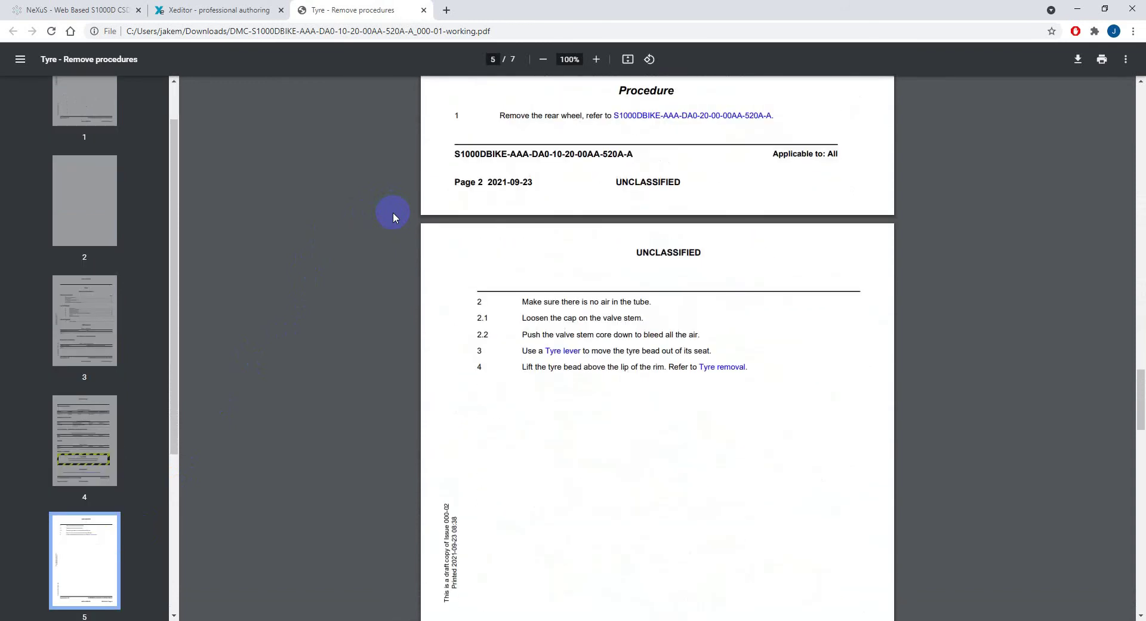
{"action": "scroll", "coordinate": [393, 213], "scroll_direction": "down", "scroll_amount": 5}
{"action": "scroll", "coordinate": [392, 213], "scroll_direction": "down", "scroll_amount": 10}
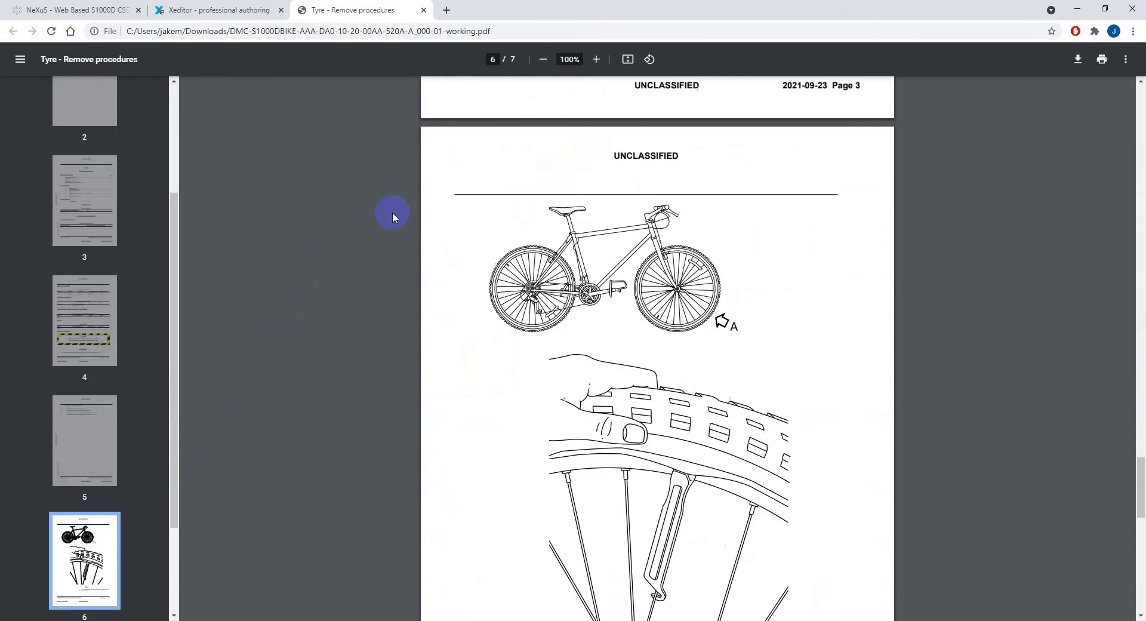
{"action": "scroll", "coordinate": [391, 212], "scroll_direction": "down", "scroll_amount": 1}
{"action": "scroll", "coordinate": [391, 213], "scroll_direction": "up", "scroll_amount": 5}
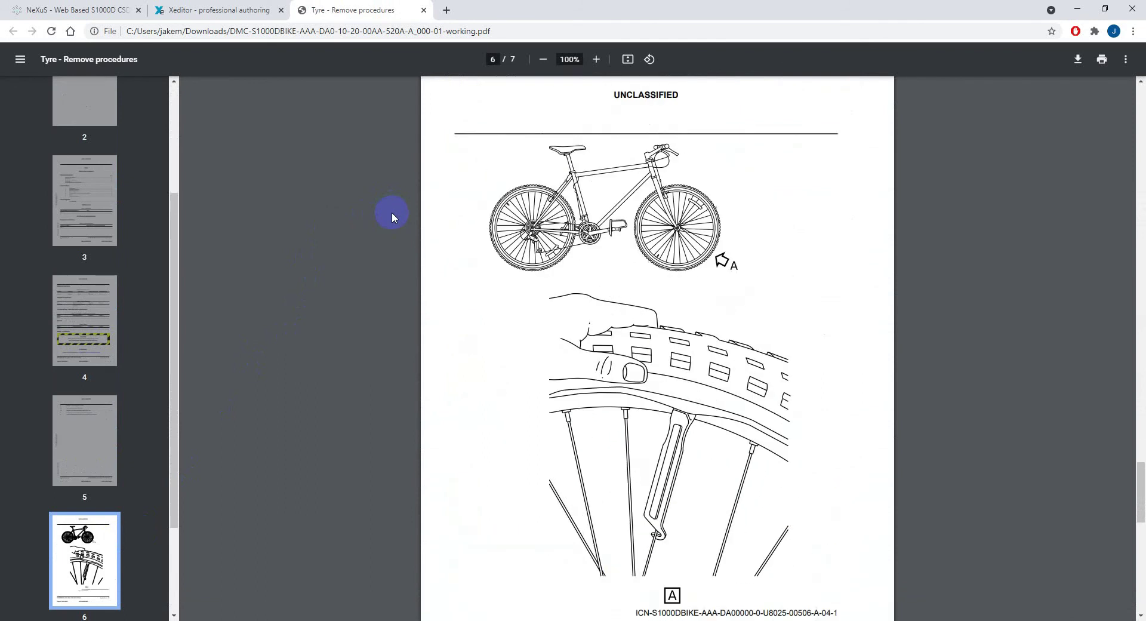
{"action": "left_click", "coordinate": [423, 10]}
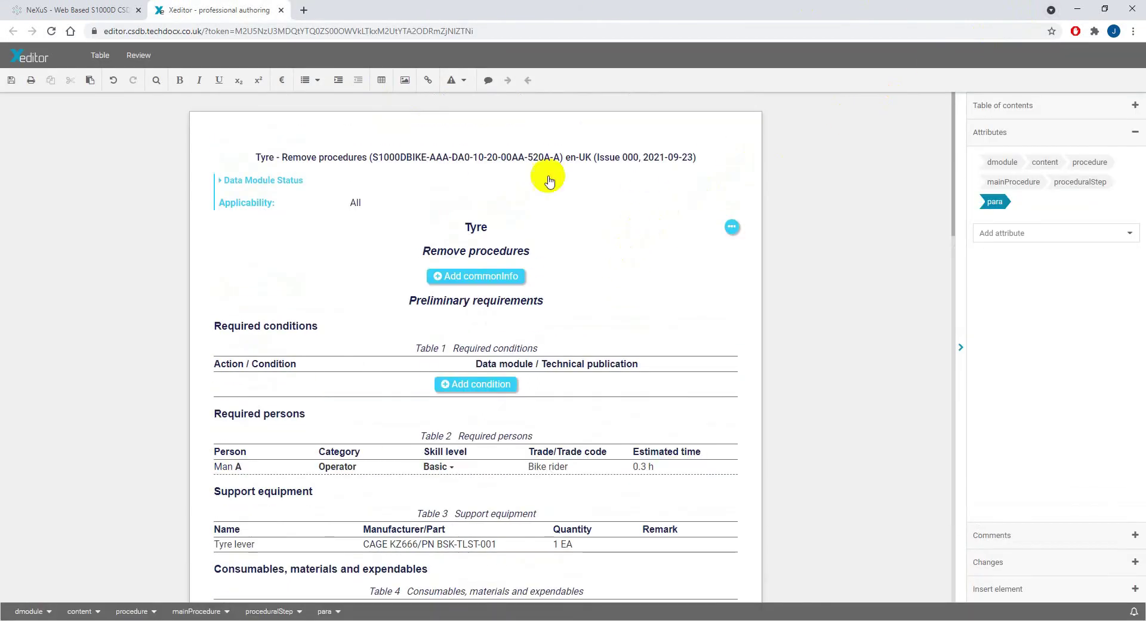
Close the editor and check in the Tyre "Remove procedures" data module in NeXuS
{"action": "left_click", "coordinate": [280, 10]}
{"action": "left_click", "coordinate": [477, 301]}
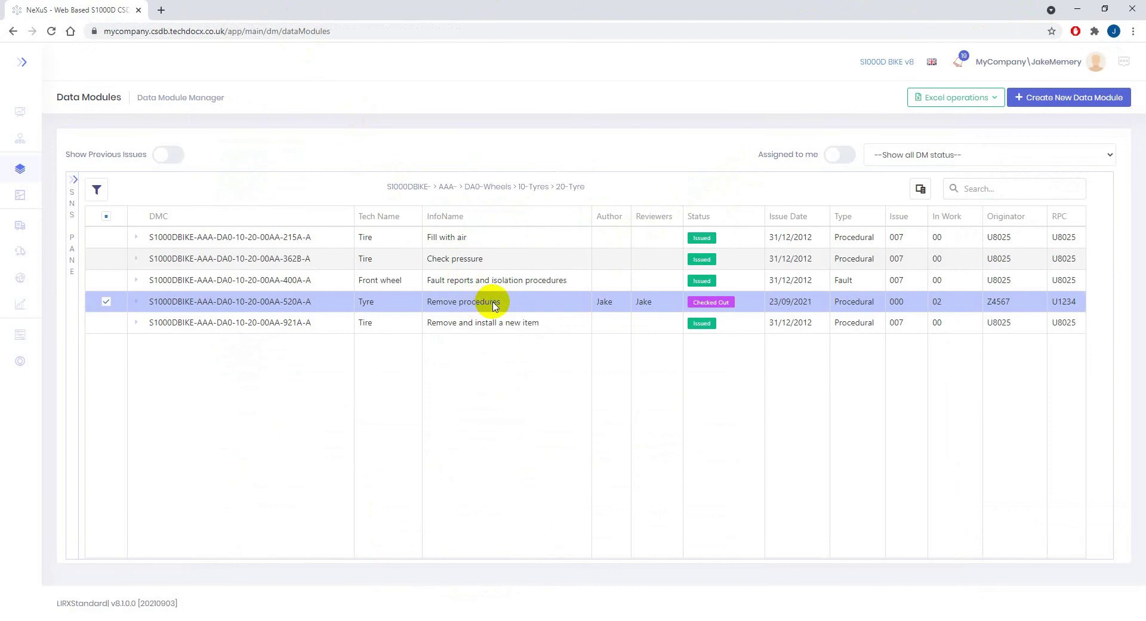
{"action": "right_click", "coordinate": [492, 302]}
{"action": "mouse_move", "coordinate": [531, 351]}
{"action": "left_click", "coordinate": [617, 393]}
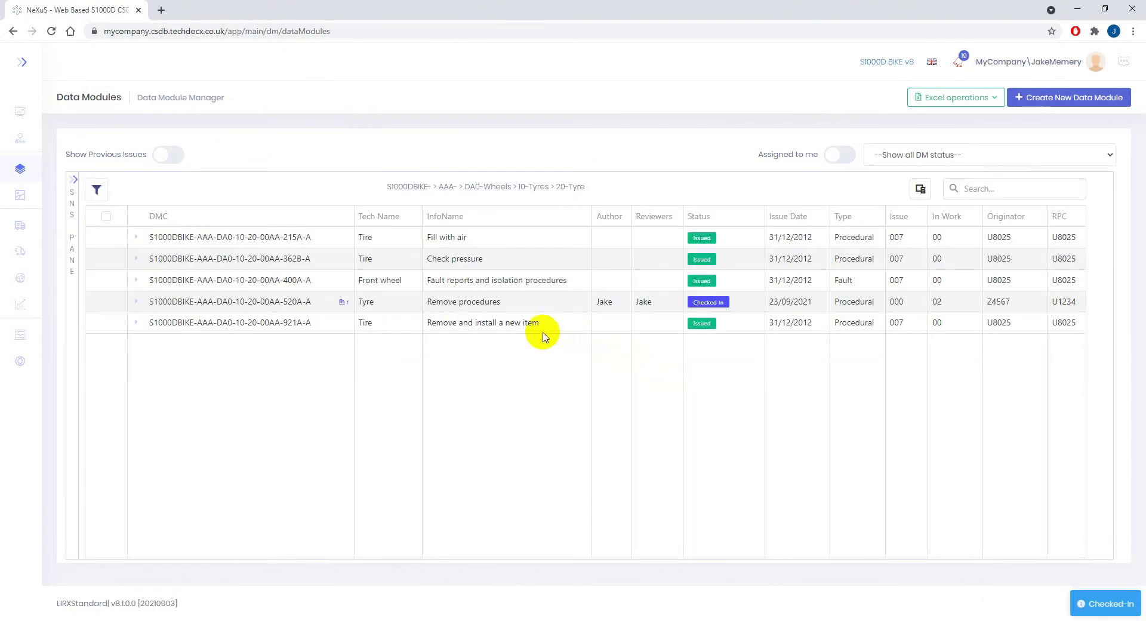
Send the Tyre "Remove procedures" data module for review
{"action": "left_click", "coordinate": [500, 304]}
{"action": "right_click", "coordinate": [501, 305]}
{"action": "mouse_move", "coordinate": [561, 349]}
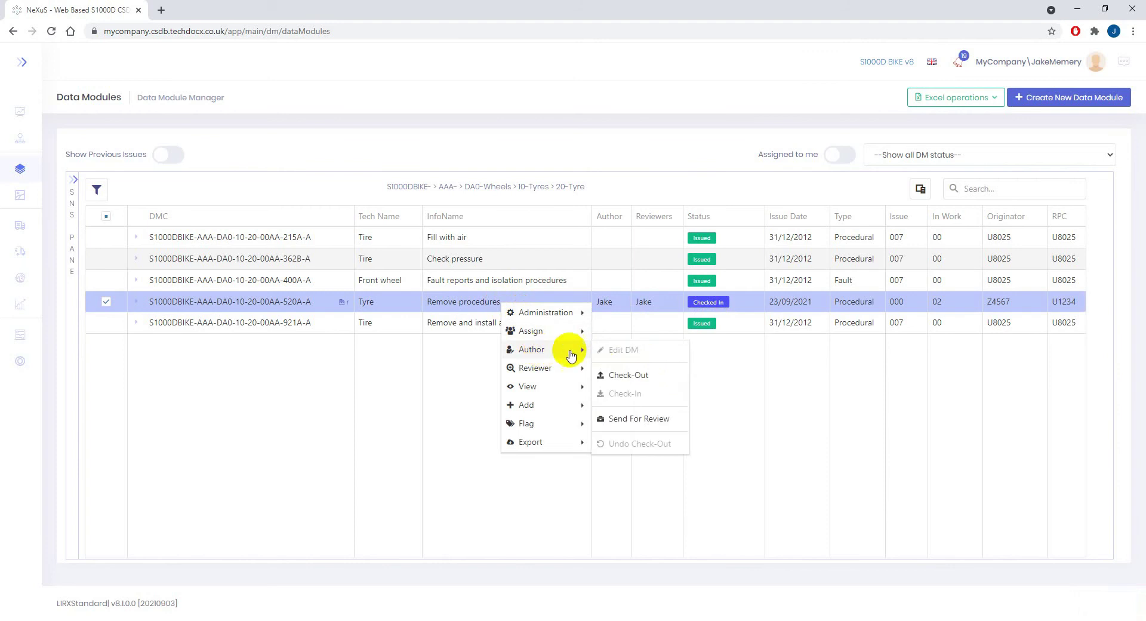
{"action": "left_click", "coordinate": [625, 420]}
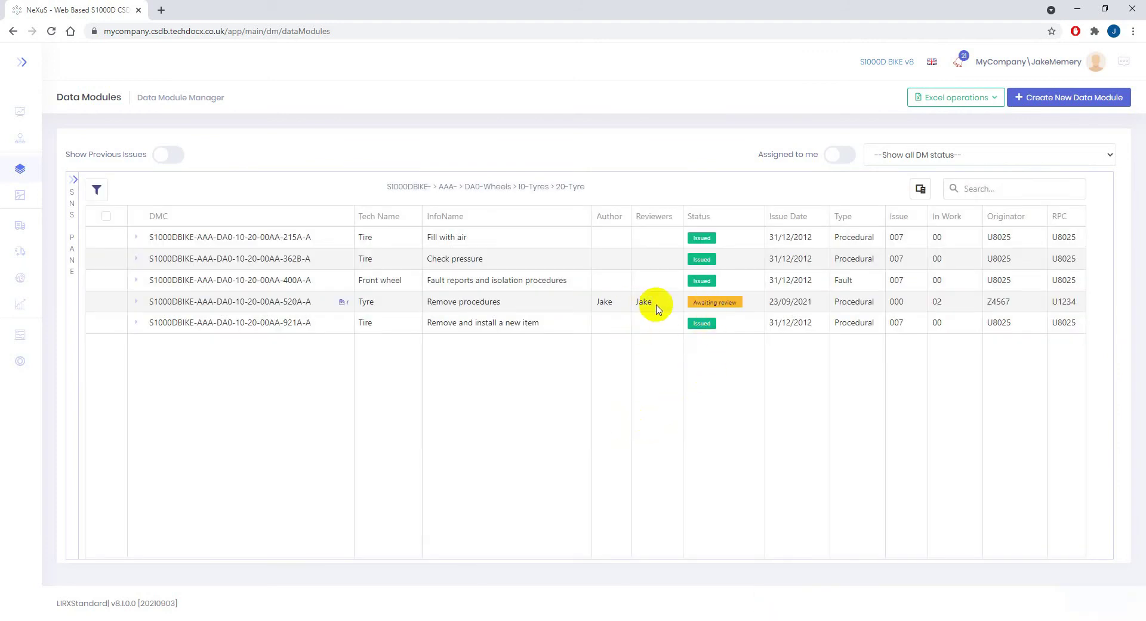
Open the Tyre "Remove procedures" data module in the editor as its reviewer
{"action": "left_click", "coordinate": [509, 305]}
{"action": "right_click", "coordinate": [513, 306]}
{"action": "mouse_move", "coordinate": [549, 370]}
{"action": "left_click", "coordinate": [629, 370]}
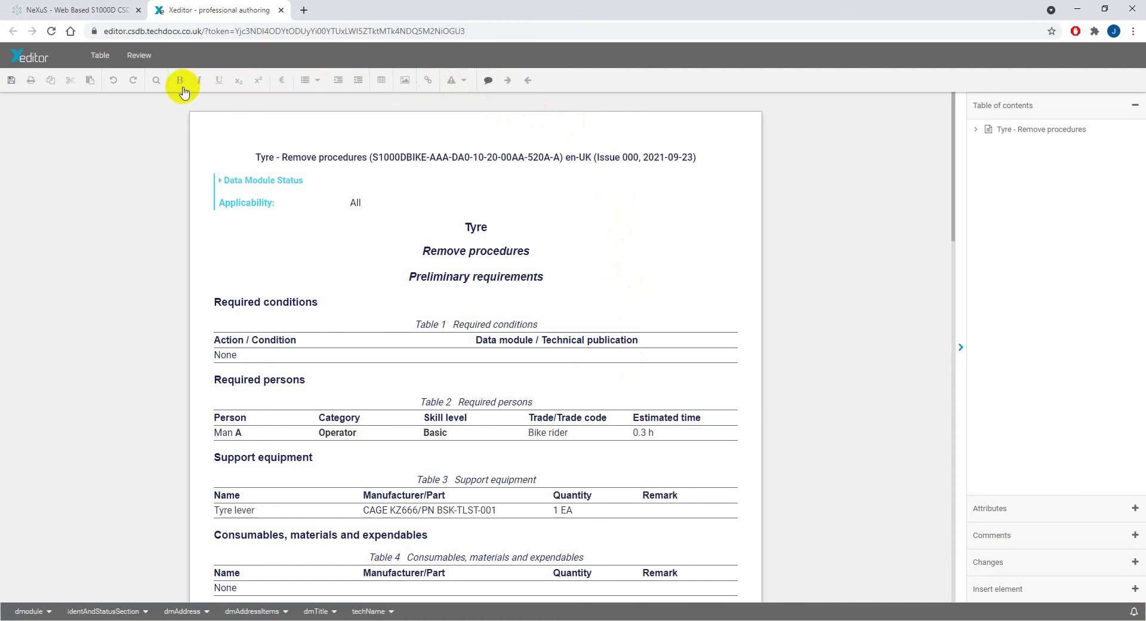
Add a review comment on the word "tube" in procedure step 2 reading: Please use "inner-tube"
{"action": "scroll", "coordinate": [282, 263], "scroll_direction": "down", "scroll_amount": 10}
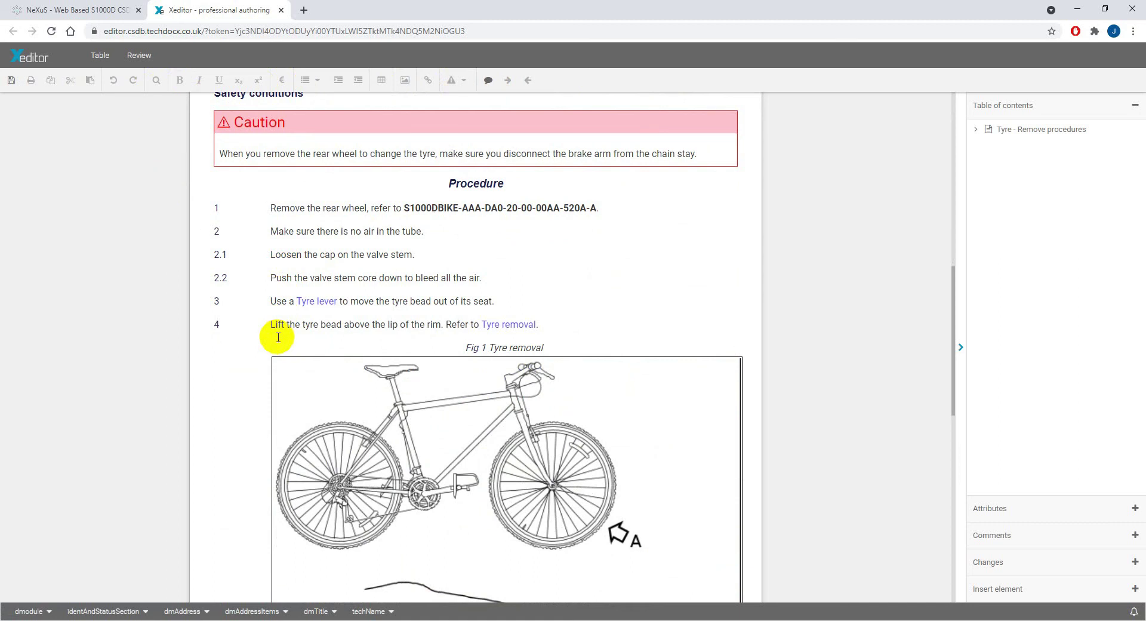
{"action": "scroll", "coordinate": [278, 337], "scroll_direction": "down", "scroll_amount": 1}
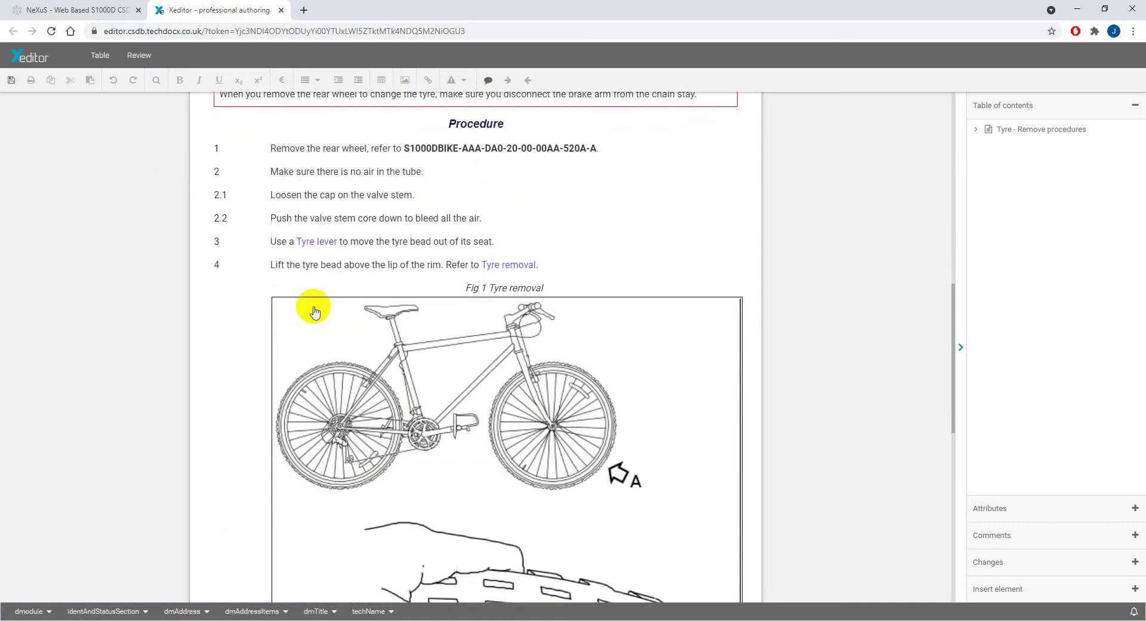
{"action": "double_click", "coordinate": [407, 173]}
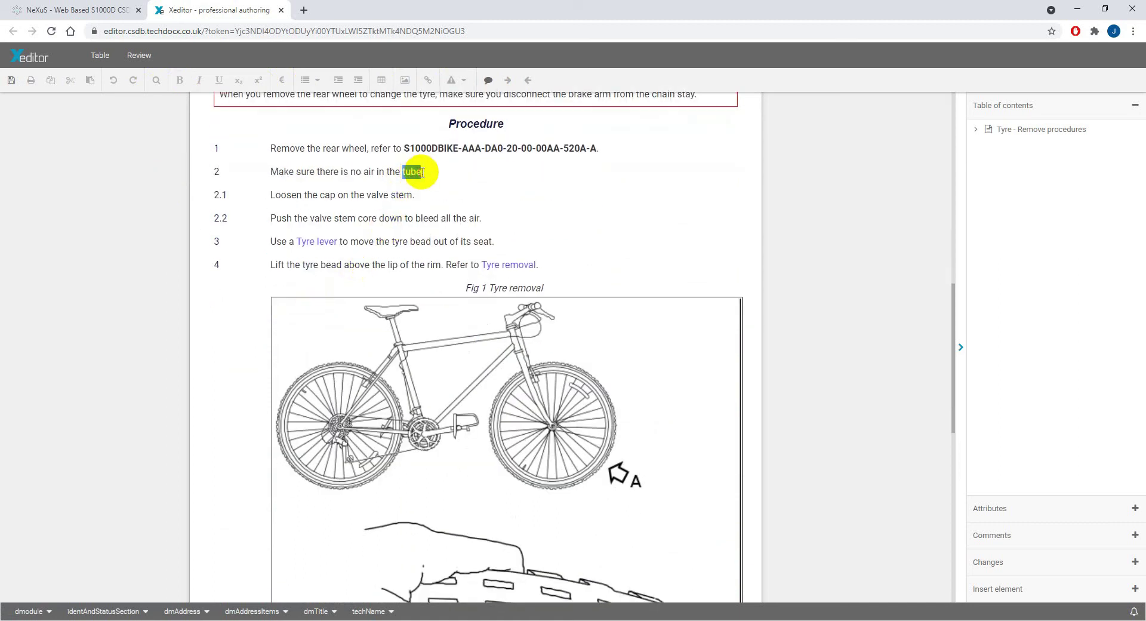
{"action": "left_click", "coordinate": [489, 80]}
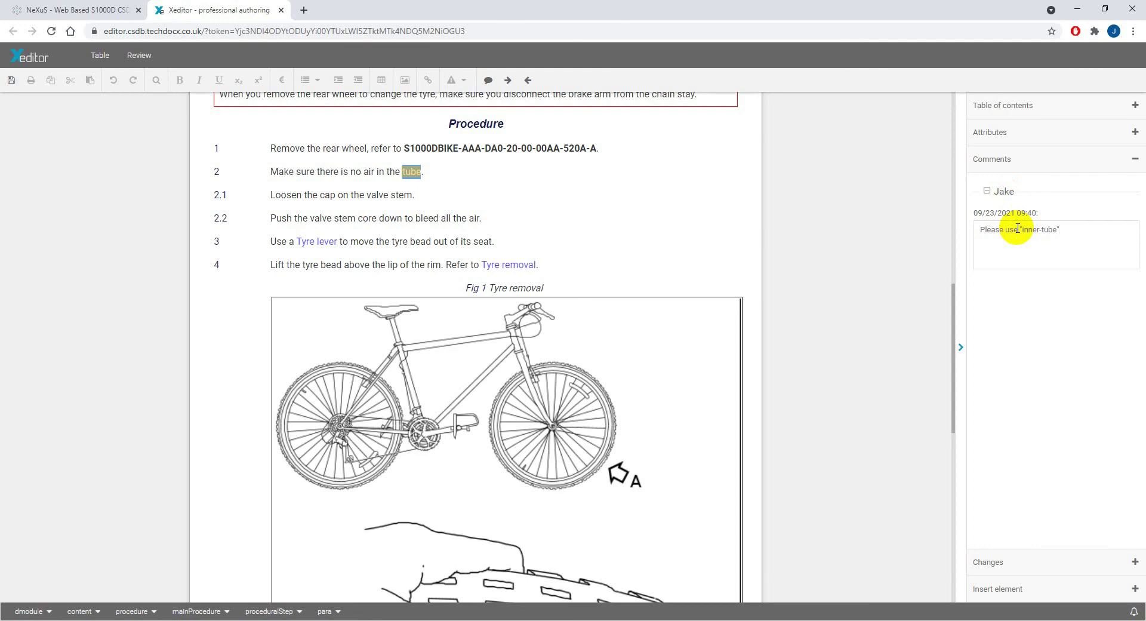
Save the commented Tyre "Remove procedures" data module and close the editor to return to the data module list
{"action": "left_click", "coordinate": [736, 238]}
{"action": "scroll", "coordinate": [288, 179], "scroll_direction": "down", "scroll_amount": 1}
{"action": "scroll", "coordinate": [332, 133], "scroll_direction": "up", "scroll_amount": 1}
{"action": "left_click", "coordinate": [11, 80]}
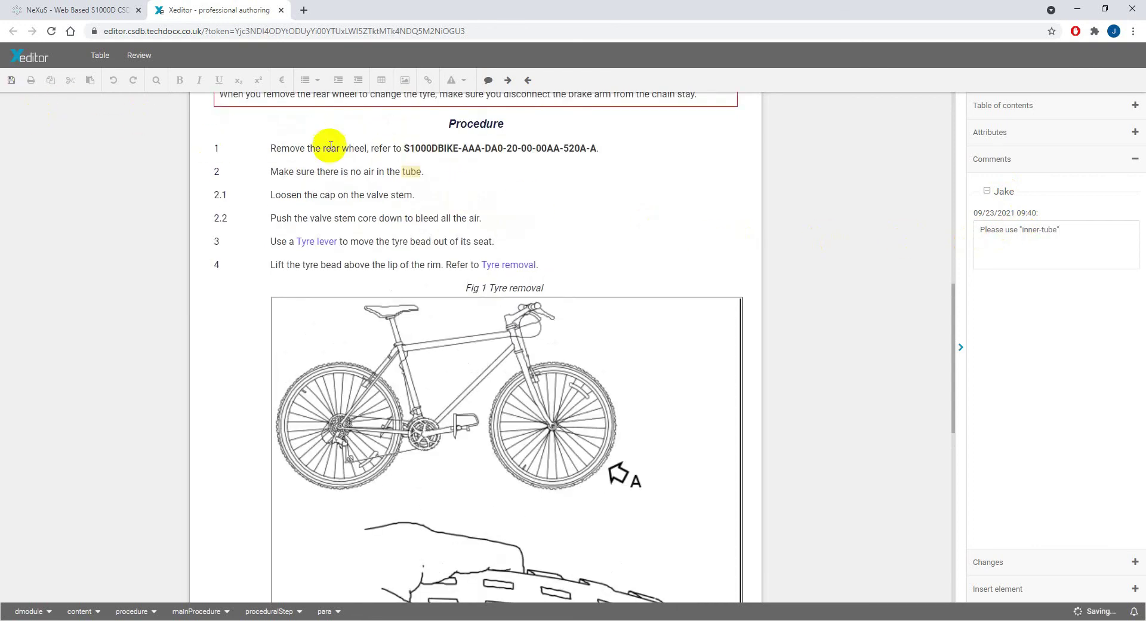
{"action": "left_click", "coordinate": [283, 10]}
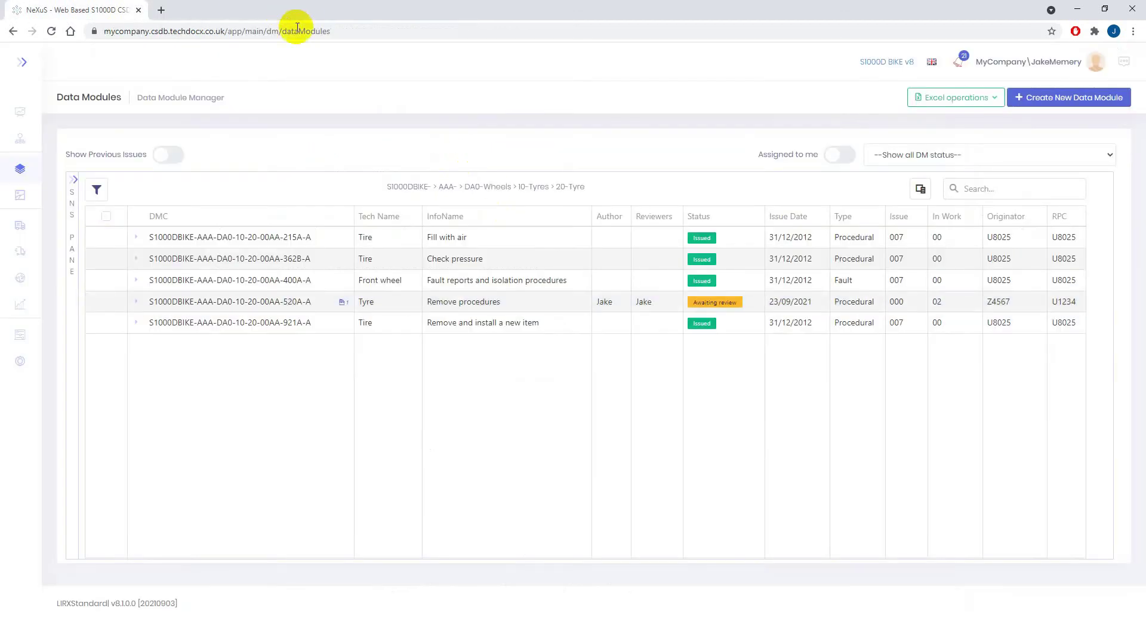
Reject the Tyre "Remove procedures" data module as its reviewer with the reason: See comment in DM
{"action": "right_click", "coordinate": [511, 304]}
{"action": "mouse_move", "coordinate": [545, 367]}
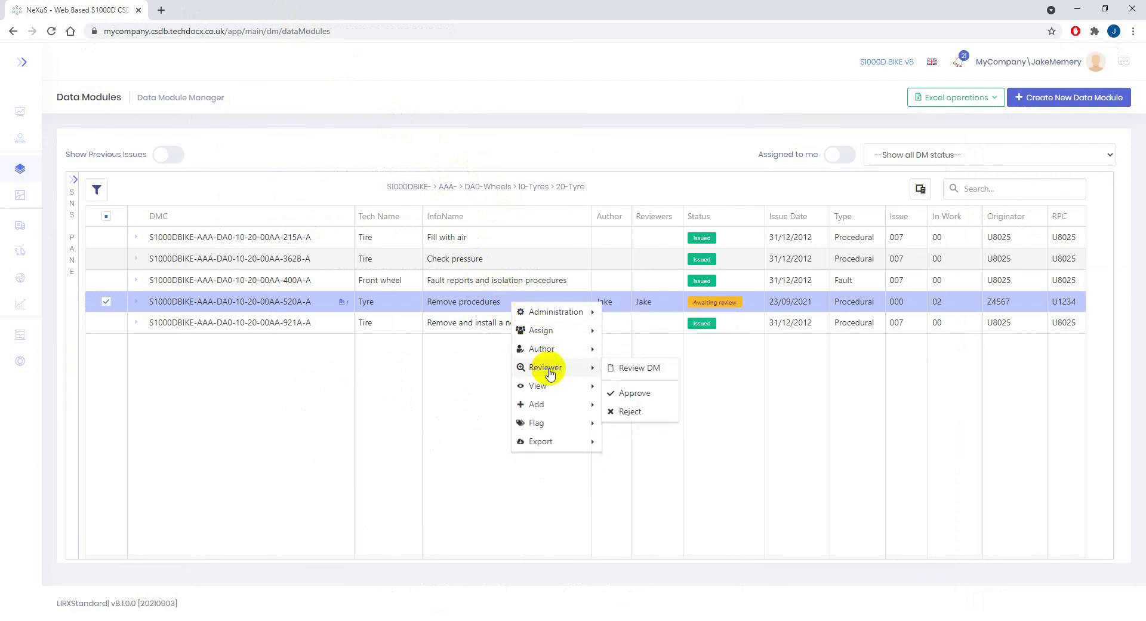
{"action": "left_click", "coordinate": [622, 394]}
{"action": "type", "text": "See comment in DM."}
{"action": "left_click", "coordinate": [453, 405]}
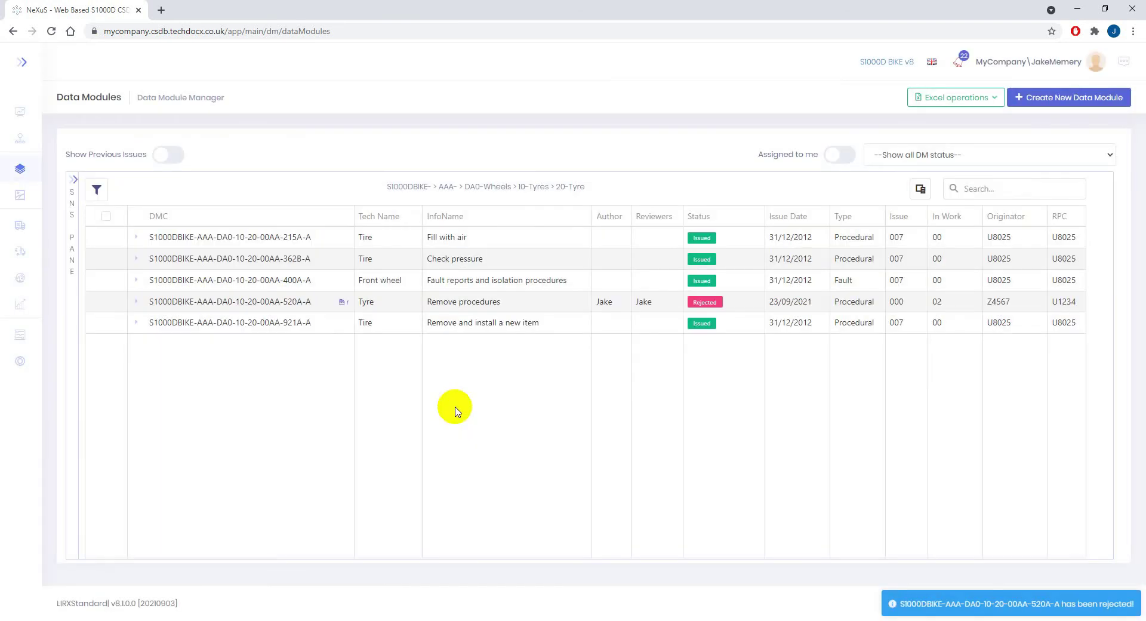
Check out the rejected Tyre "Remove procedures" data module as its author and open it in the editor
{"action": "left_click", "coordinate": [512, 300]}
{"action": "right_click", "coordinate": [516, 304]}
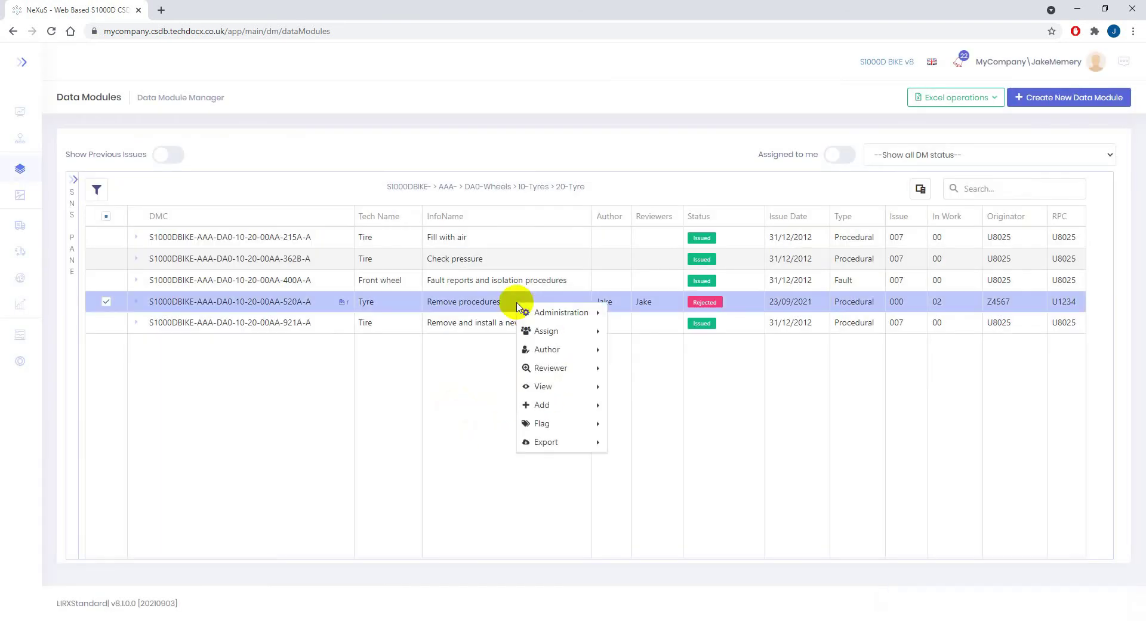
{"action": "mouse_move", "coordinate": [591, 349]}
{"action": "left_click", "coordinate": [642, 374]}
{"action": "right_click", "coordinate": [565, 306]}
{"action": "mouse_move", "coordinate": [615, 353]}
{"action": "left_click", "coordinate": [688, 354]}
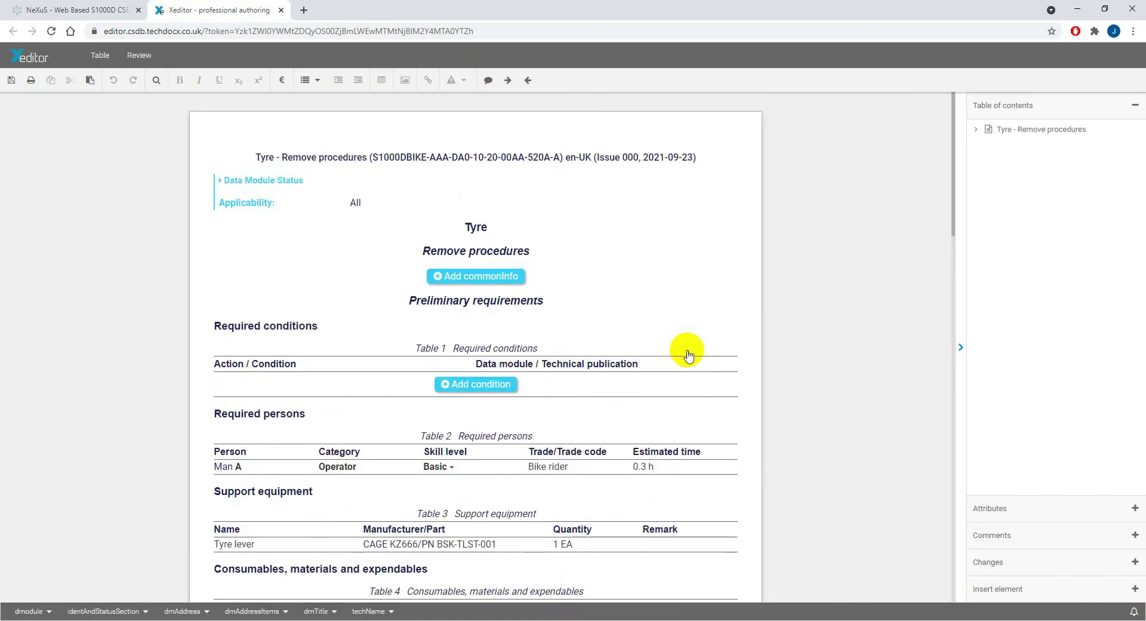
Read the review comment and replace the commented word "tube" in procedure step 2 with "inner-tube", removing the comment
{"action": "scroll", "coordinate": [685, 349], "scroll_direction": "down", "scroll_amount": 5}
{"action": "left_click", "coordinate": [1007, 540]}
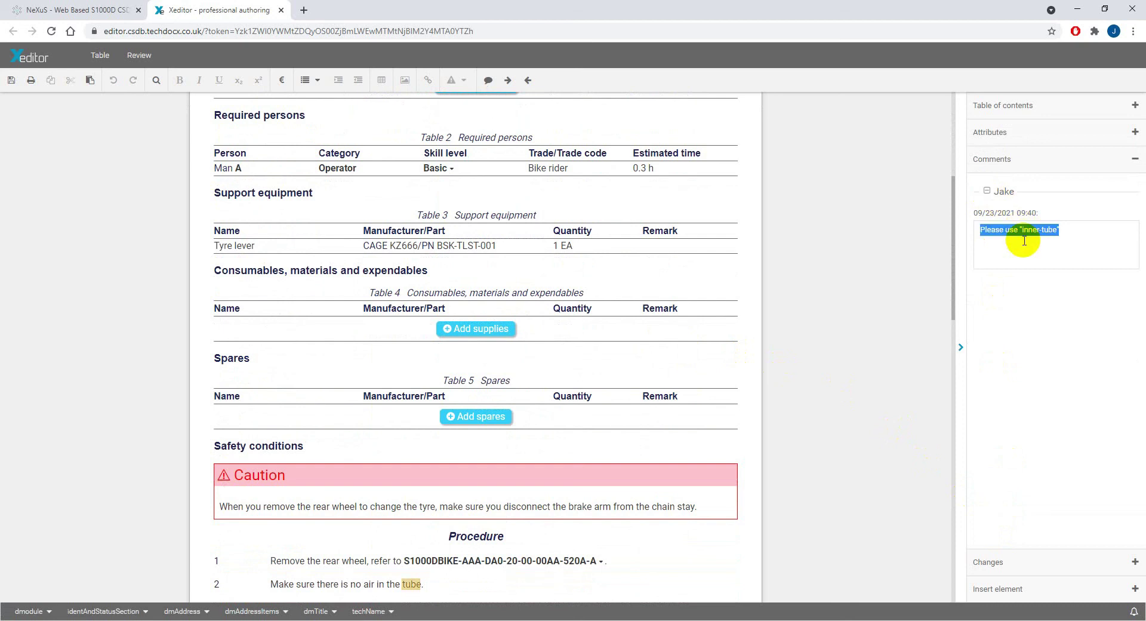
{"action": "scroll", "coordinate": [758, 331], "scroll_direction": "down", "scroll_amount": 4}
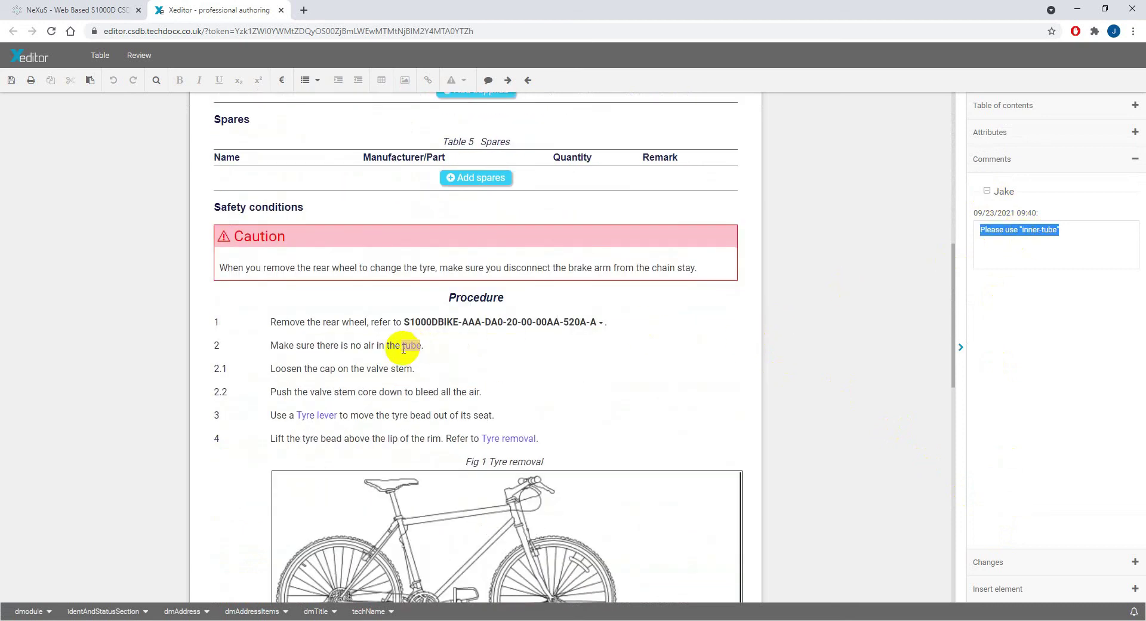
{"action": "left_click", "coordinate": [404, 348]}
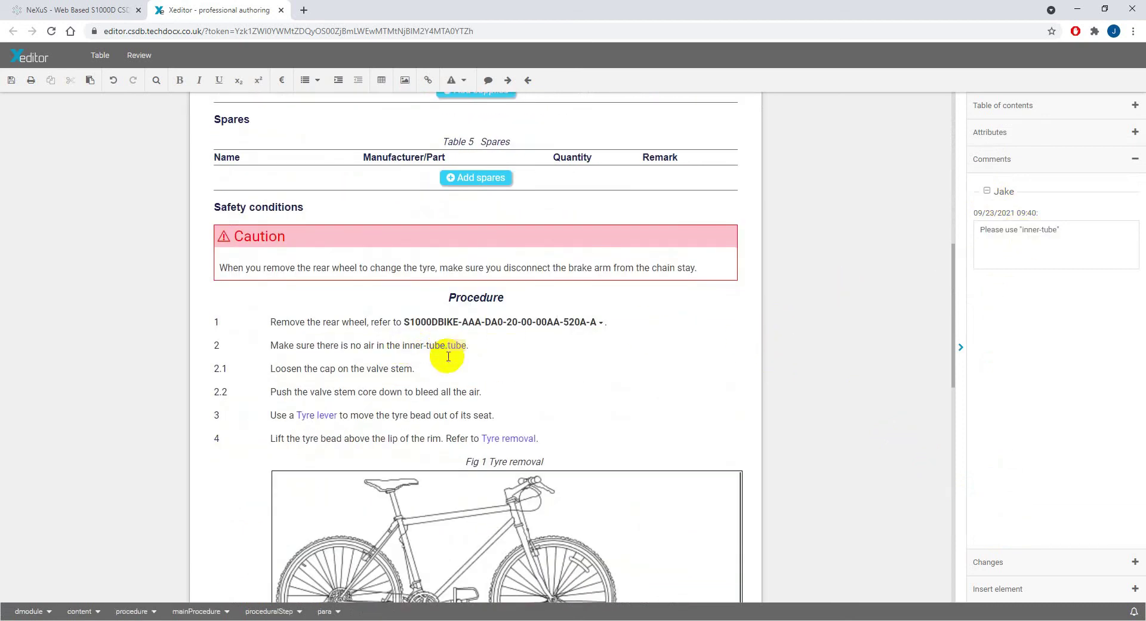
{"action": "right_click", "coordinate": [456, 345]}
{"action": "left_click", "coordinate": [469, 353]}
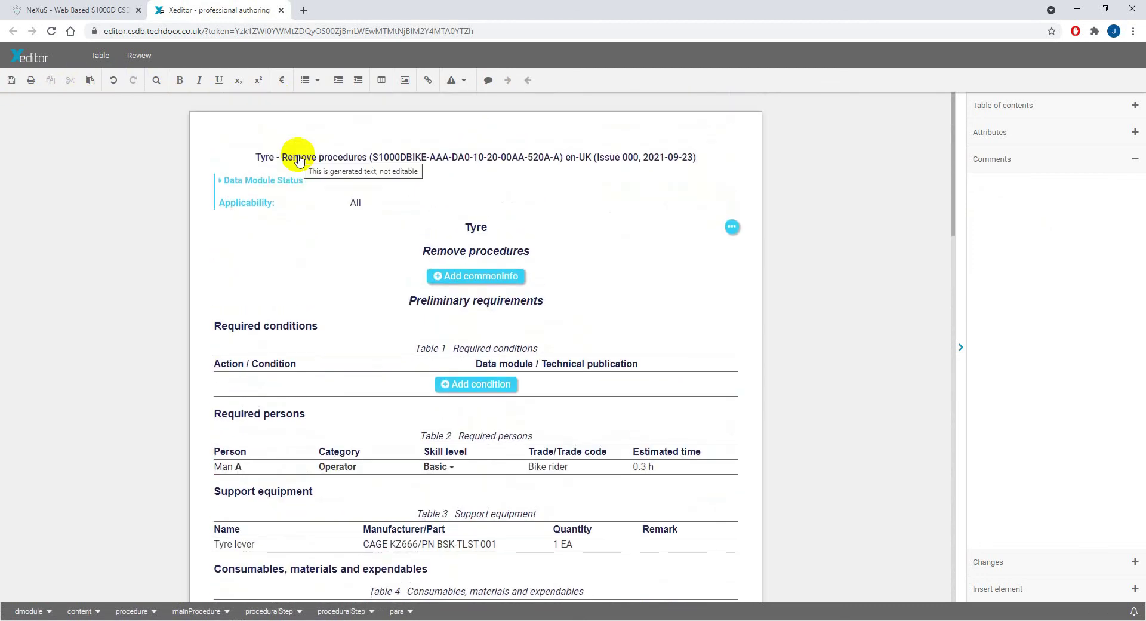
Show the XML element tags in the document and examine how the procedure steps are tagged
{"action": "left_click", "coordinate": [133, 54]}
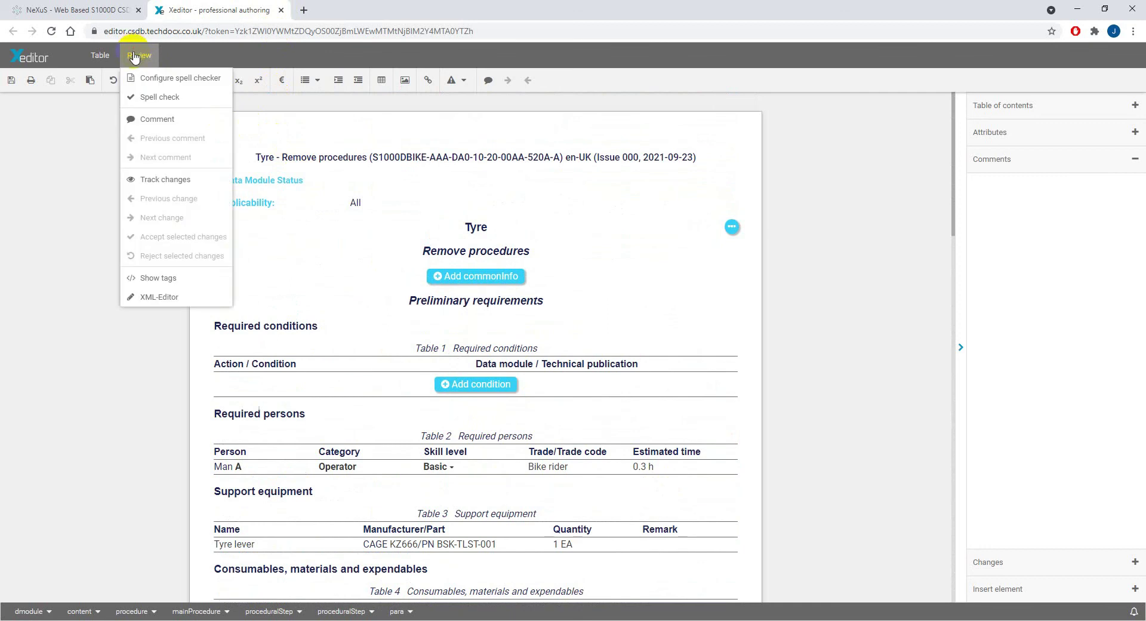
{"action": "left_click", "coordinate": [157, 278]}
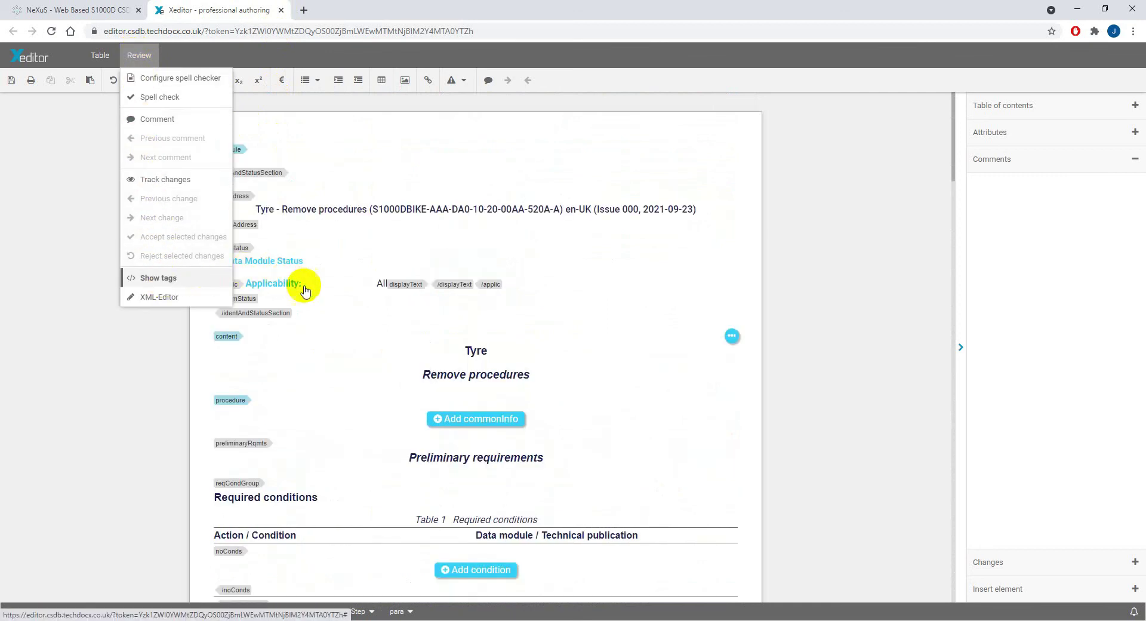
{"action": "scroll", "coordinate": [307, 293], "scroll_direction": "down", "scroll_amount": 15}
{"action": "scroll", "coordinate": [317, 295], "scroll_direction": "down", "scroll_amount": 14}
{"action": "scroll", "coordinate": [316, 296], "scroll_direction": "up", "scroll_amount": 7}
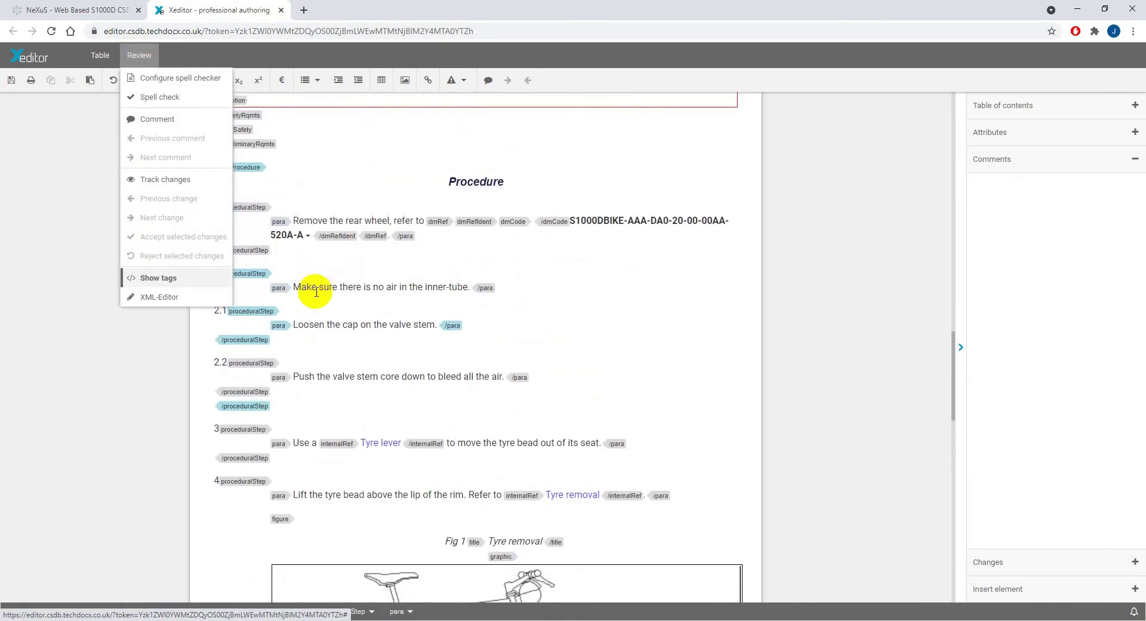
Open the data module's source in the XML-Editor and look through its markup
{"action": "left_click", "coordinate": [175, 301]}
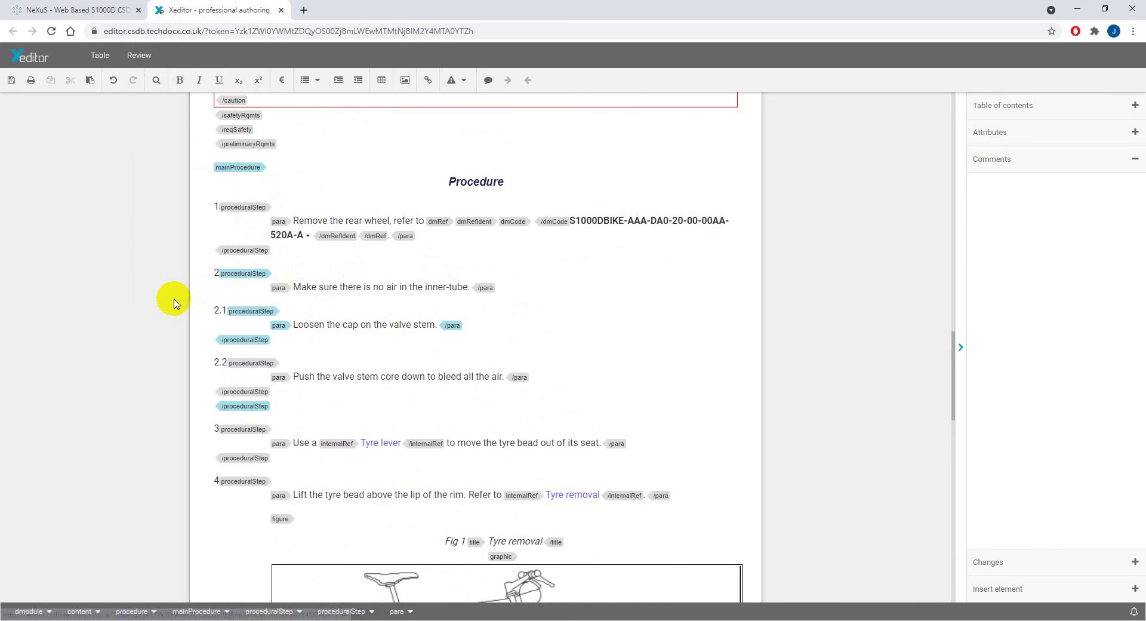
{"action": "scroll", "coordinate": [279, 289], "scroll_direction": "down", "scroll_amount": 6}
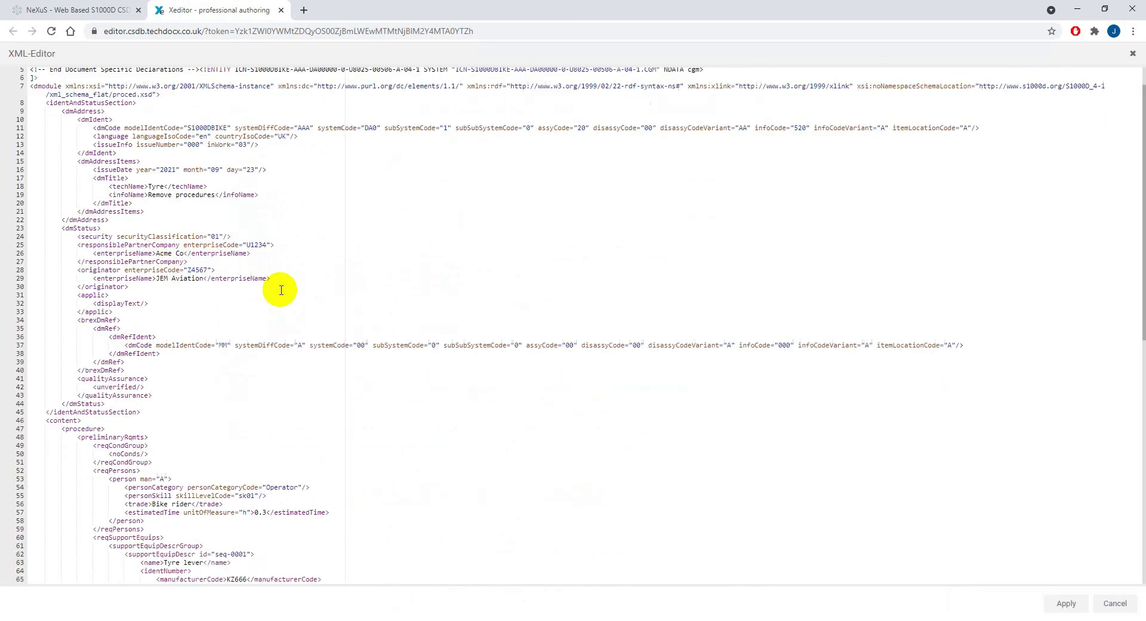